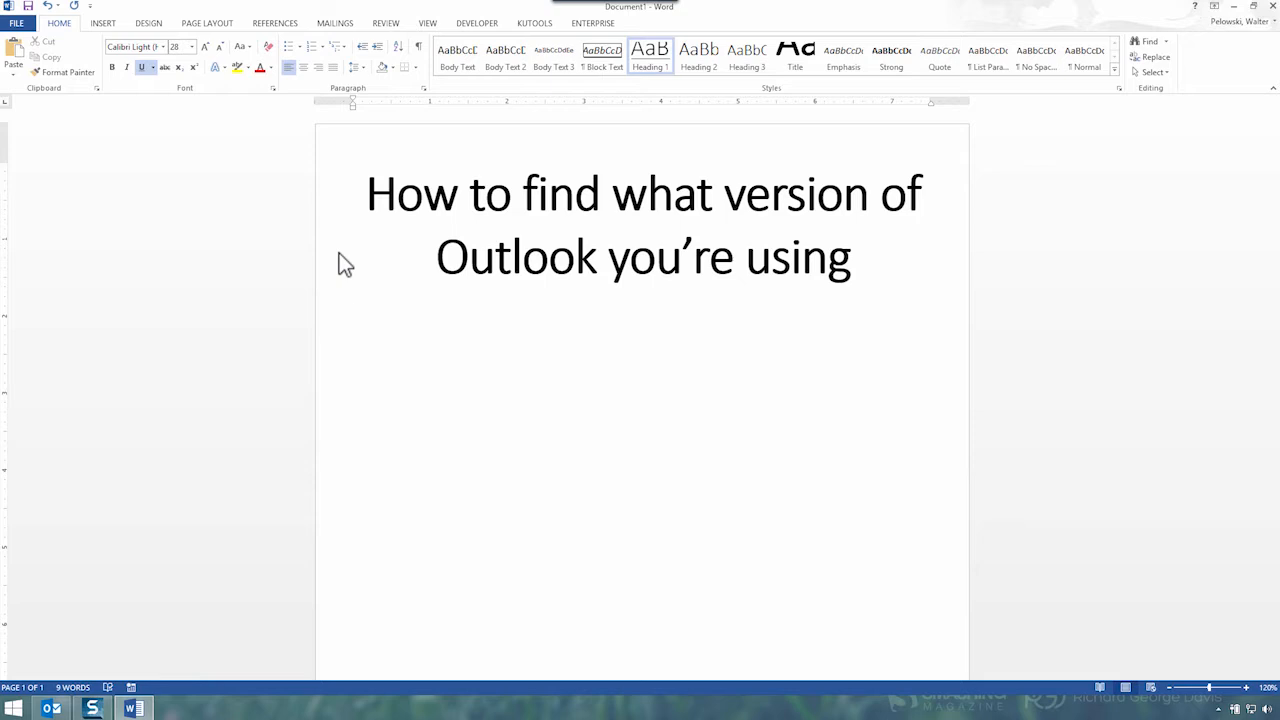
Type 'Step 1' on a new line below the document title
{"action": "type", "text": "Step 1"}
{"action": "key", "text": "Return"}
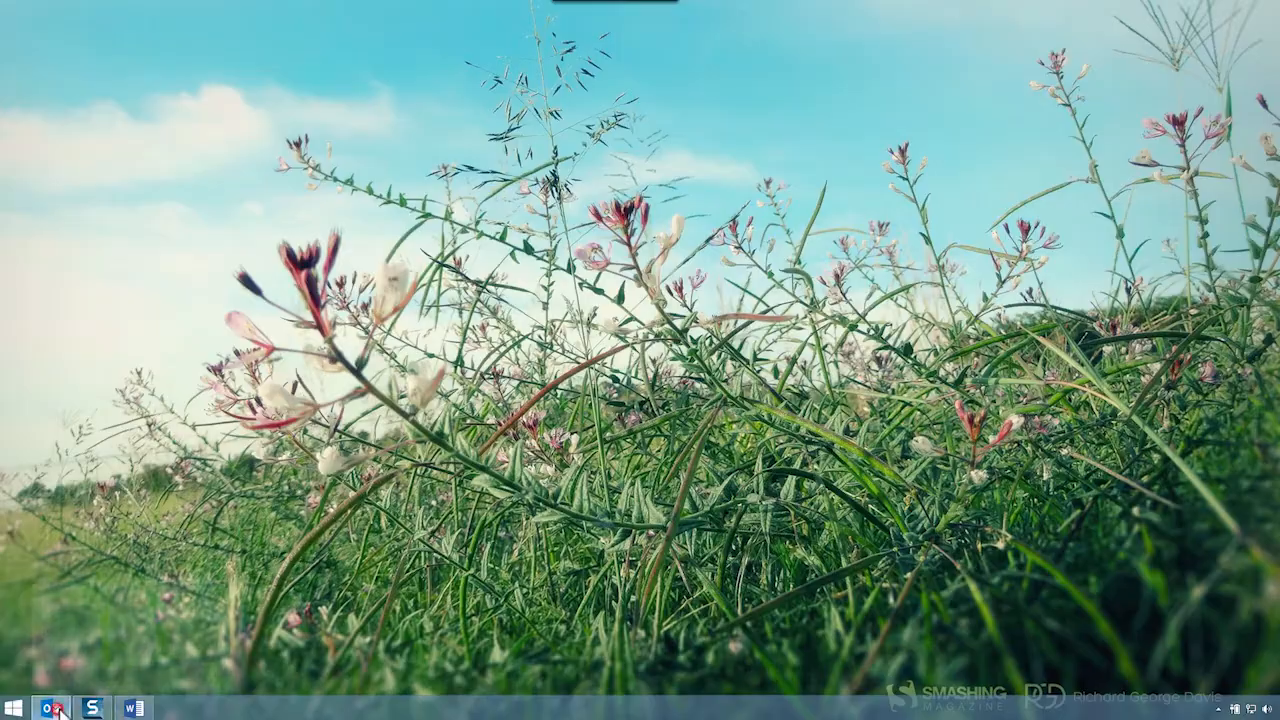
Start a Snagit full-screen video recording of the Outlook window
{"action": "left_click", "coordinate": [52, 709]}
{"action": "left_click", "coordinate": [94, 709]}
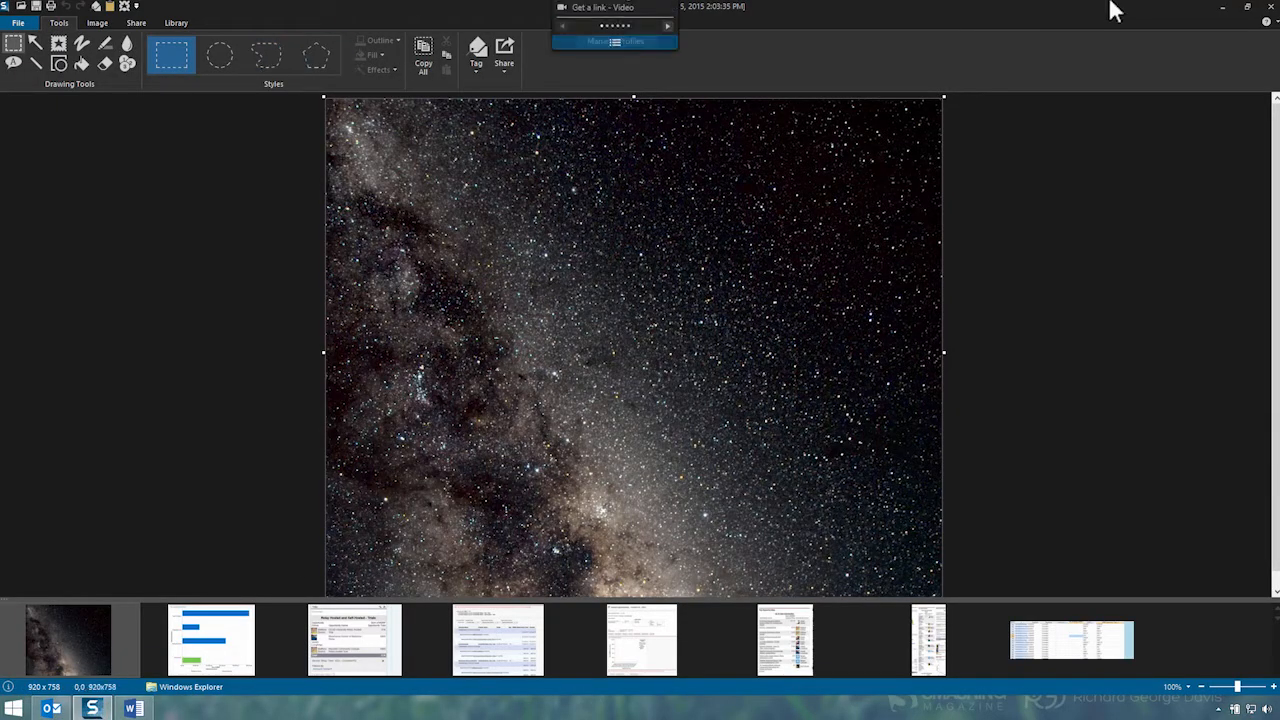
{"action": "left_click", "coordinate": [1222, 7]}
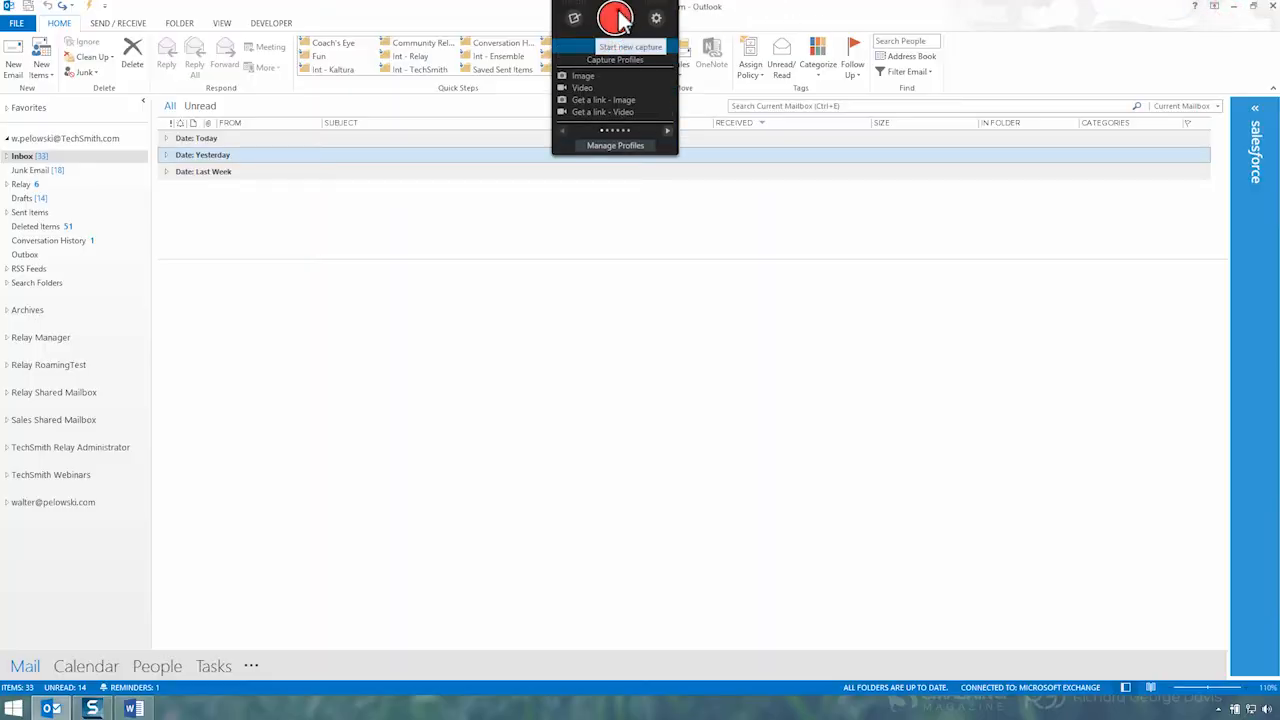
{"action": "left_click", "coordinate": [615, 13]}
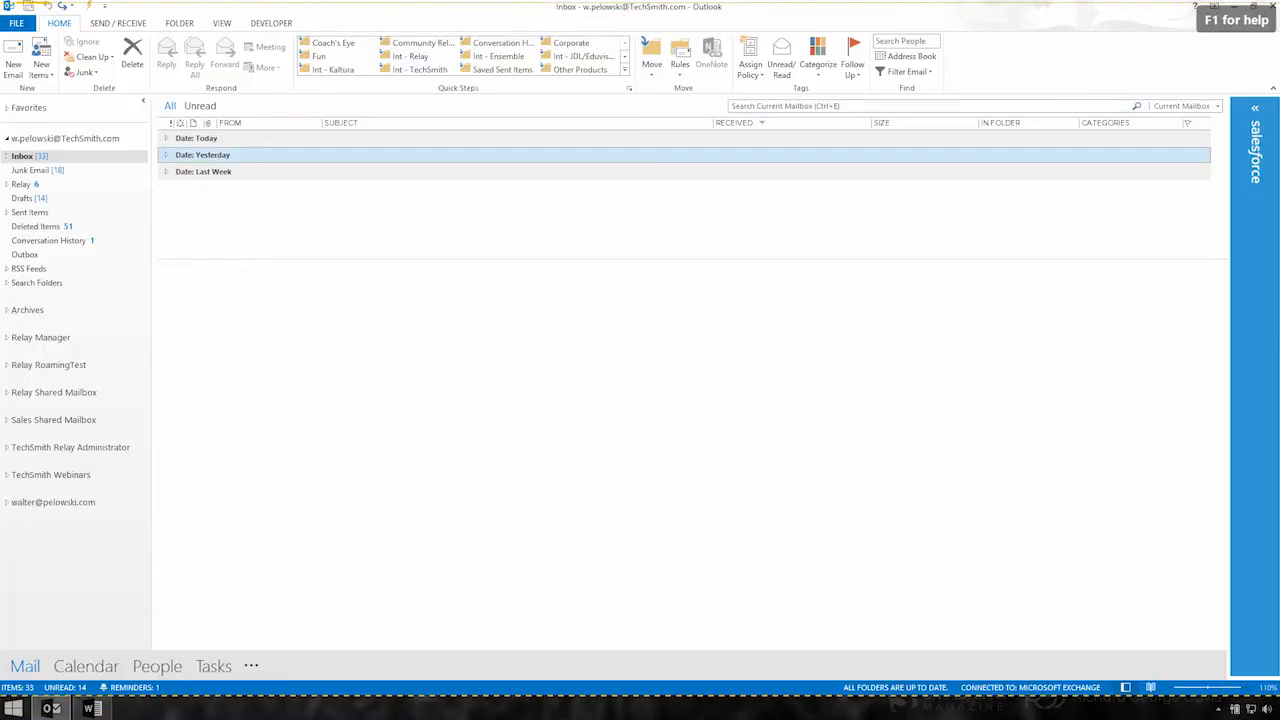
{"action": "left_click", "coordinate": [3, 3]}
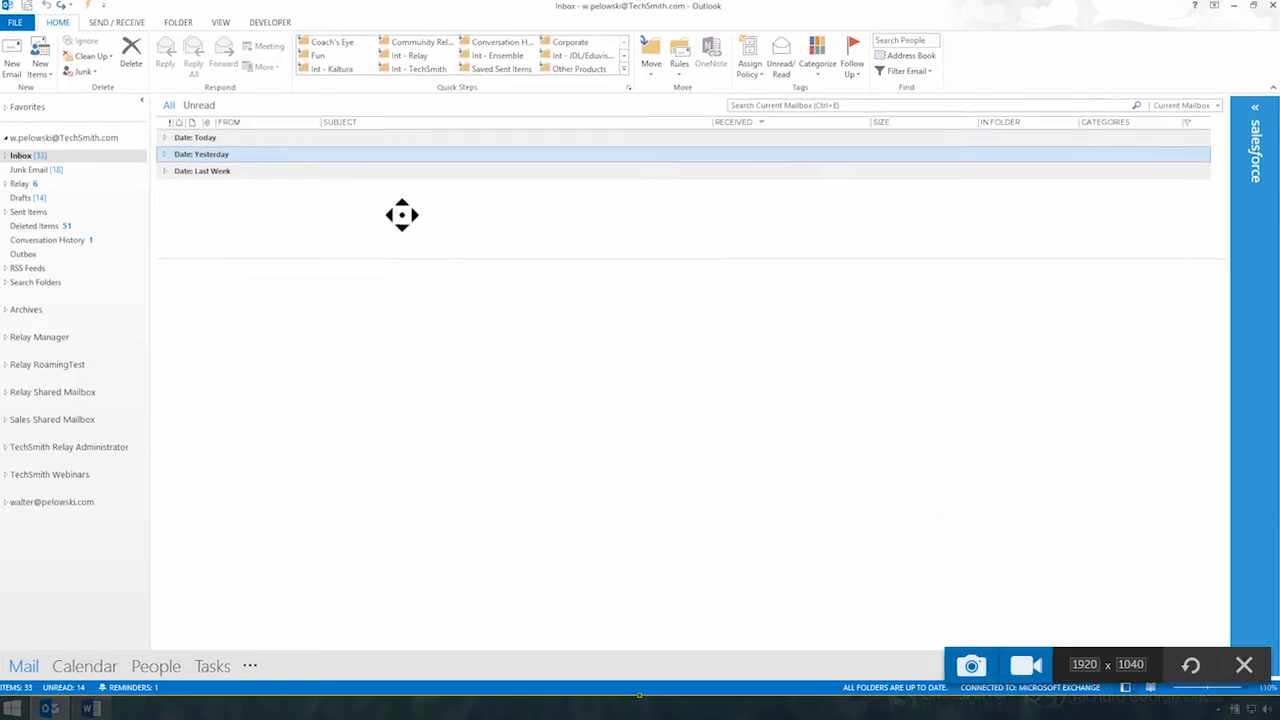
{"action": "left_click", "coordinate": [996, 664]}
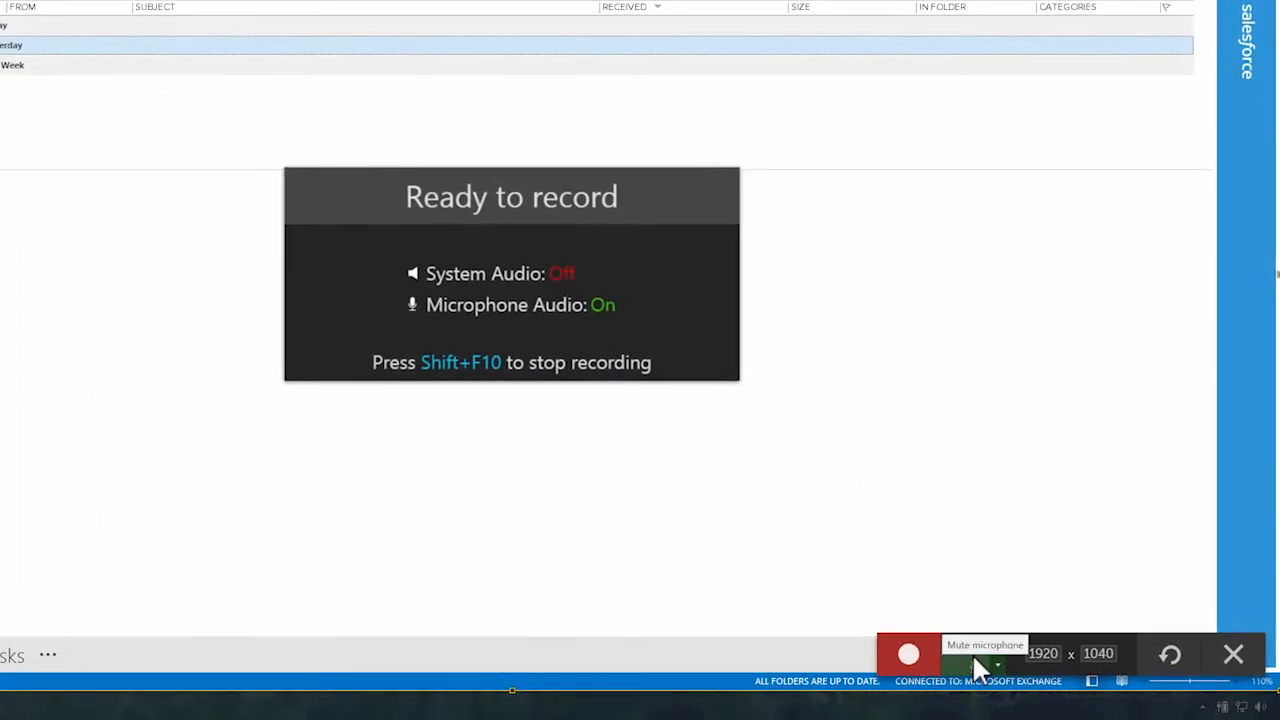
{"action": "left_click", "coordinate": [910, 656]}
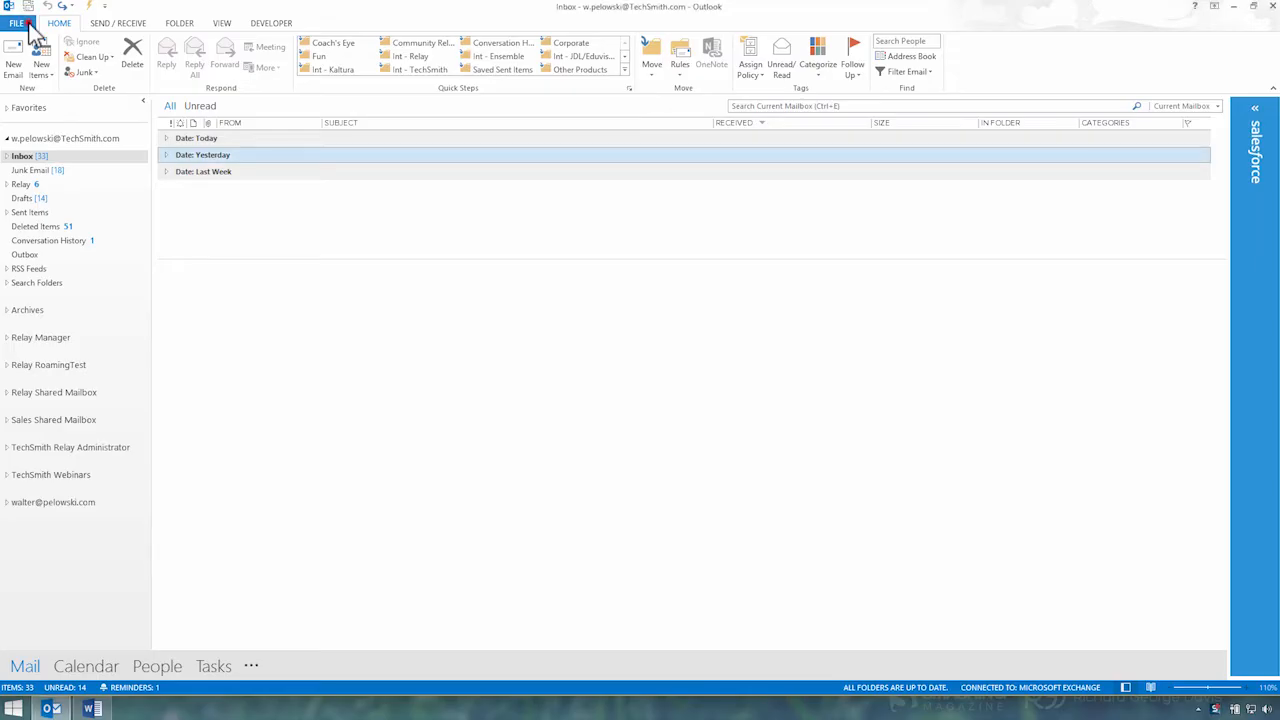
Open the Office Account page and the About Outlook dialog to show the version details, then close it
{"action": "left_click", "coordinate": [28, 24]}
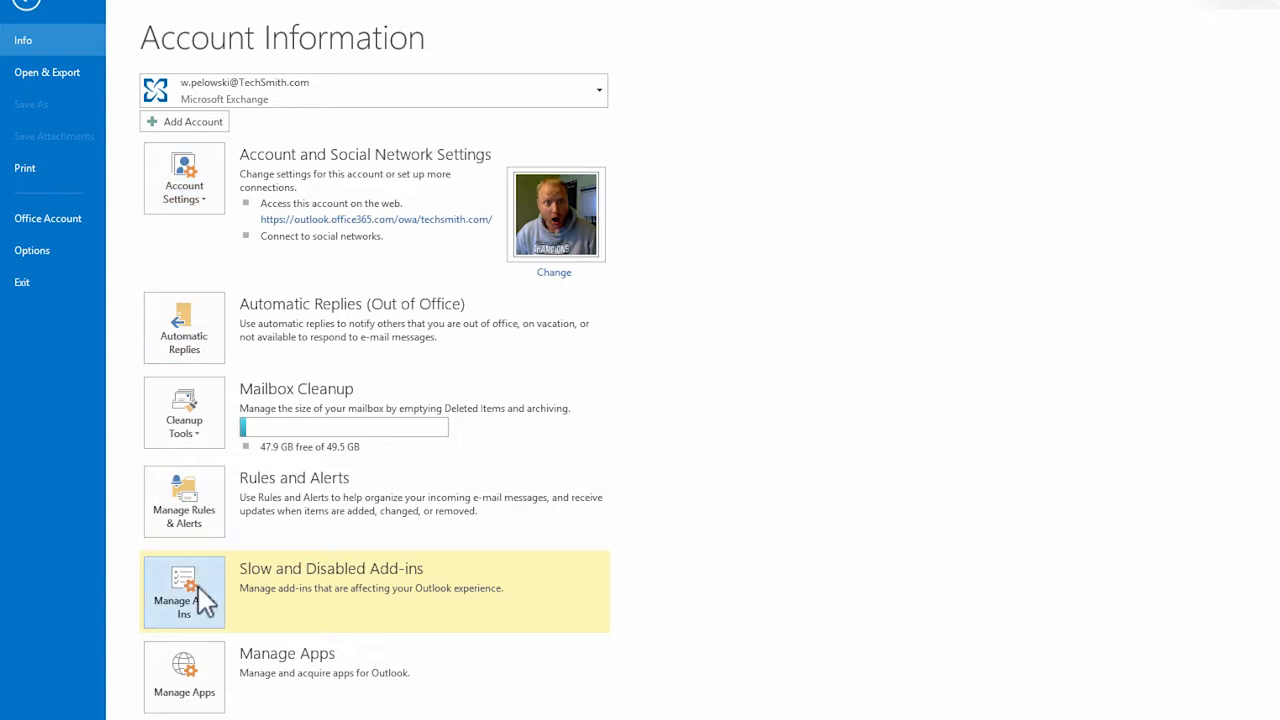
{"action": "left_click", "coordinate": [44, 217]}
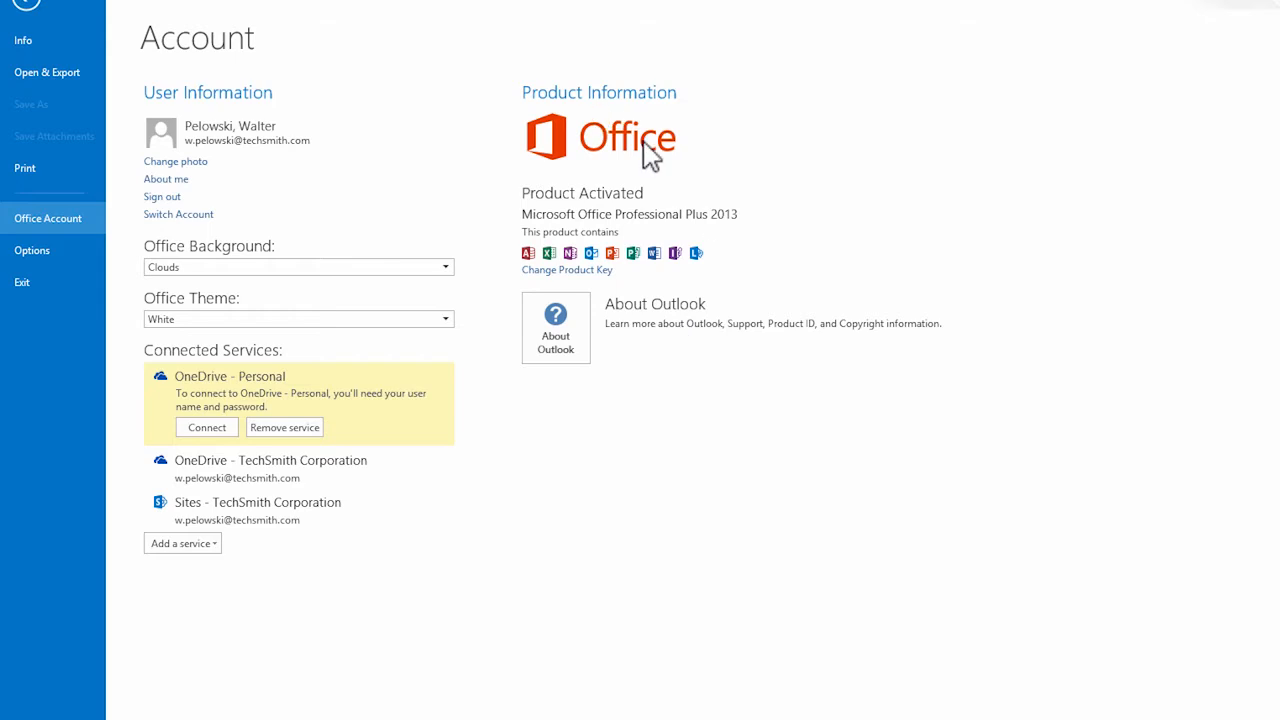
{"action": "left_click", "coordinate": [556, 330]}
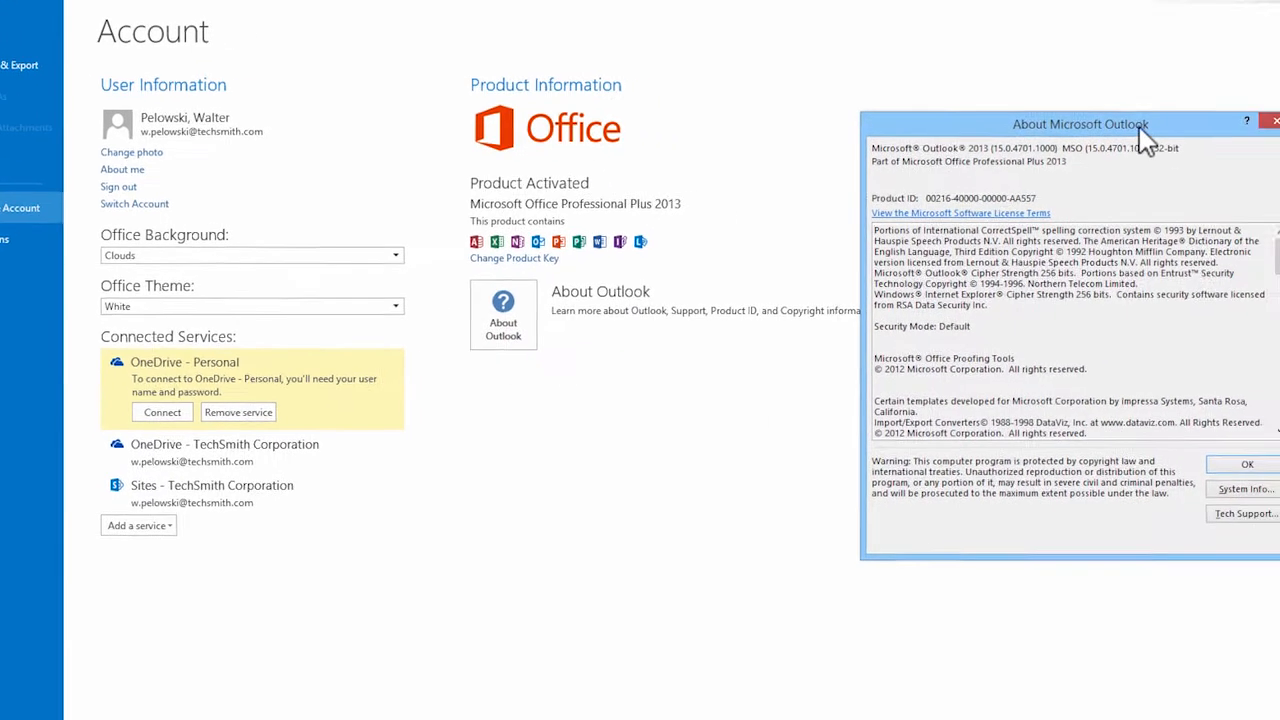
{"action": "left_click_drag", "start_coordinate": [1207, 140], "coordinate": [1271, 285]}
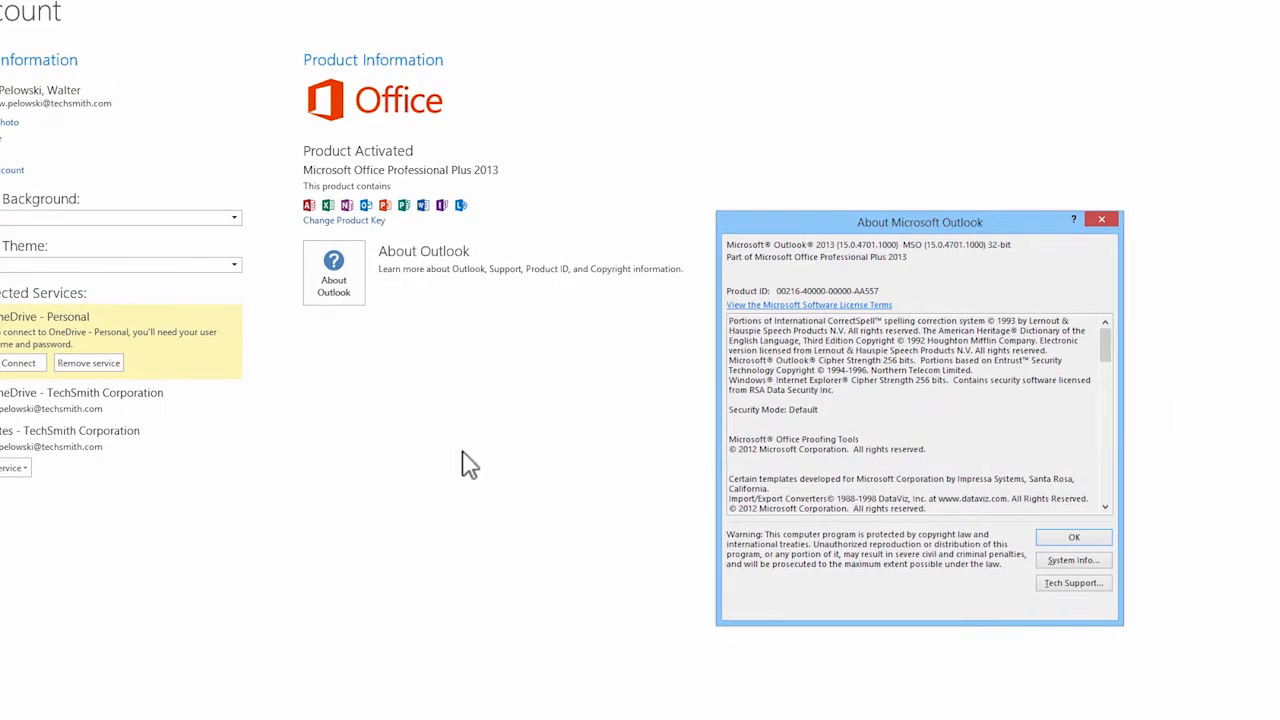
{"action": "left_click_drag", "start_coordinate": [942, 455], "coordinate": [720, 440]}
{"action": "left_click", "coordinate": [1086, 537]}
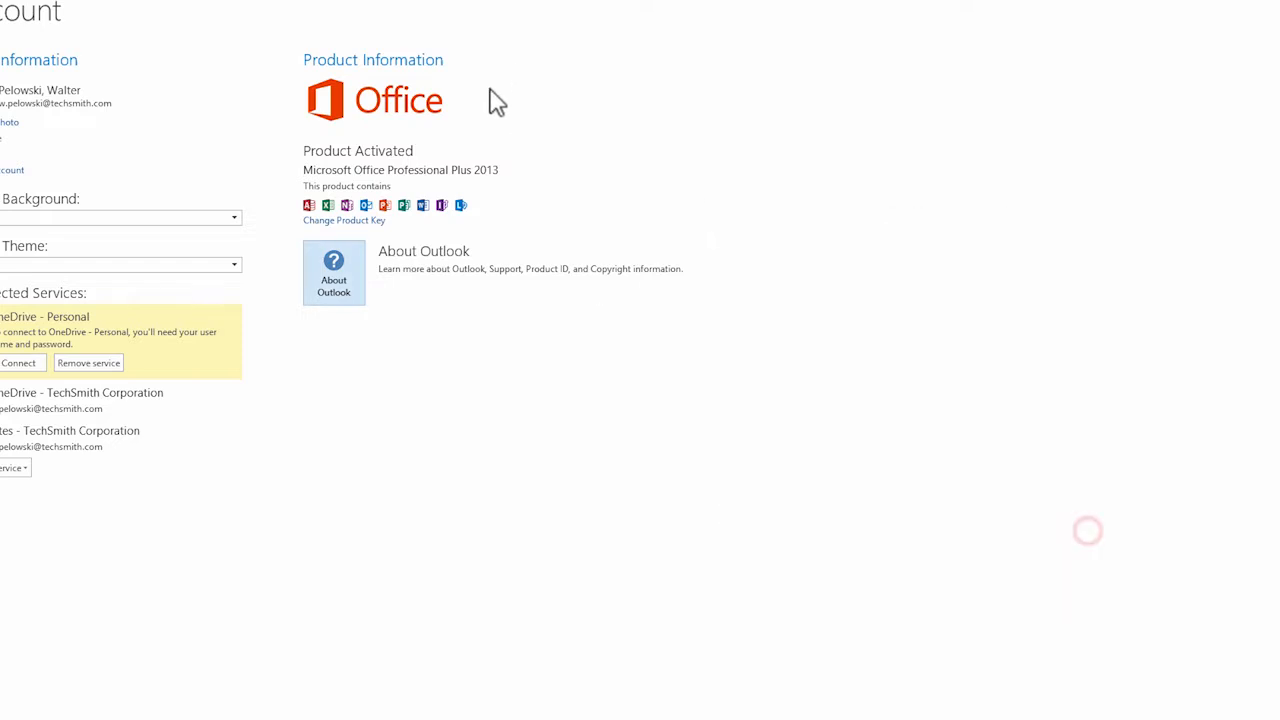
Stop the Snagit video recording from the notification area
{"action": "right_click", "coordinate": [1203, 707]}
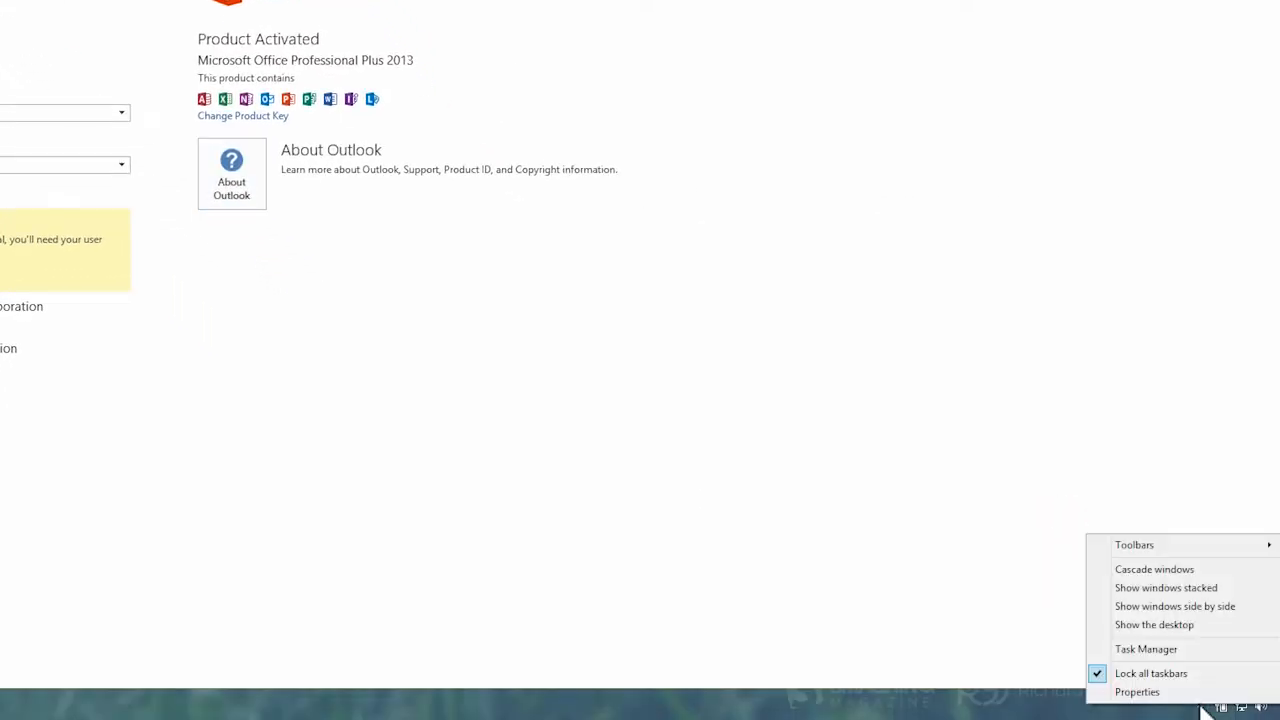
{"action": "left_click", "coordinate": [1200, 706]}
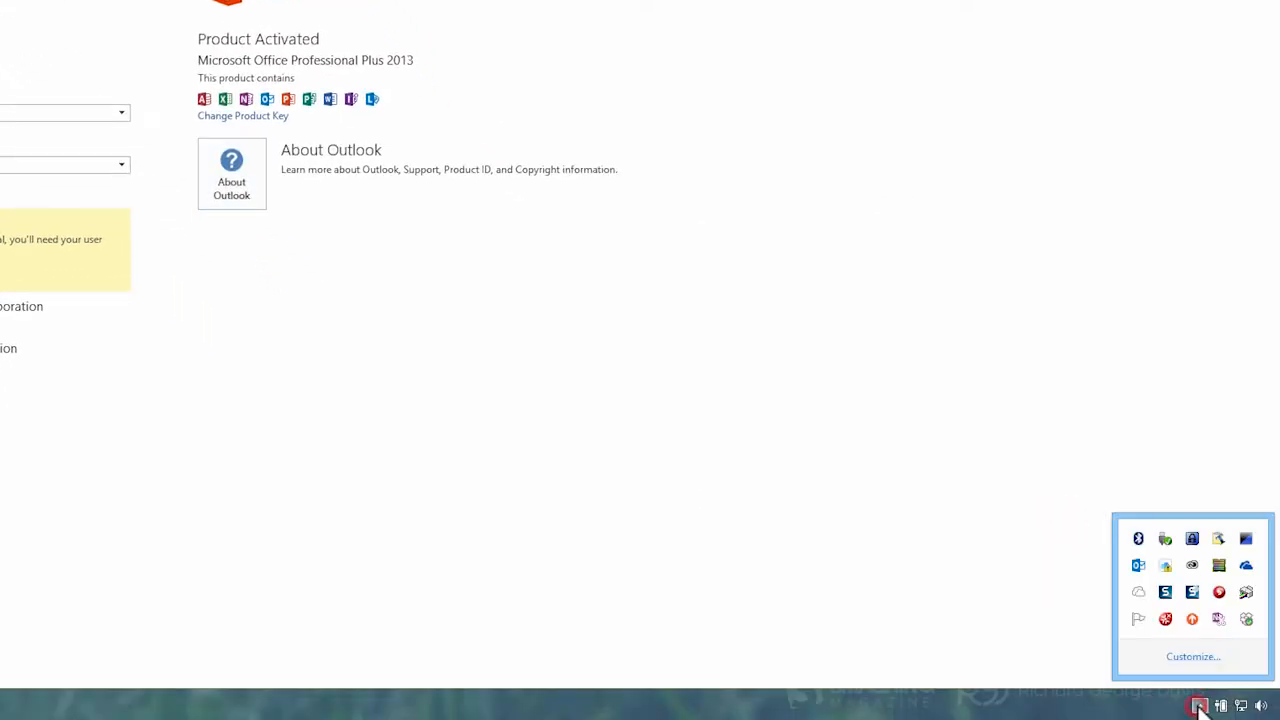
{"action": "left_click", "coordinate": [1195, 596]}
{"action": "left_click", "coordinate": [945, 648]}
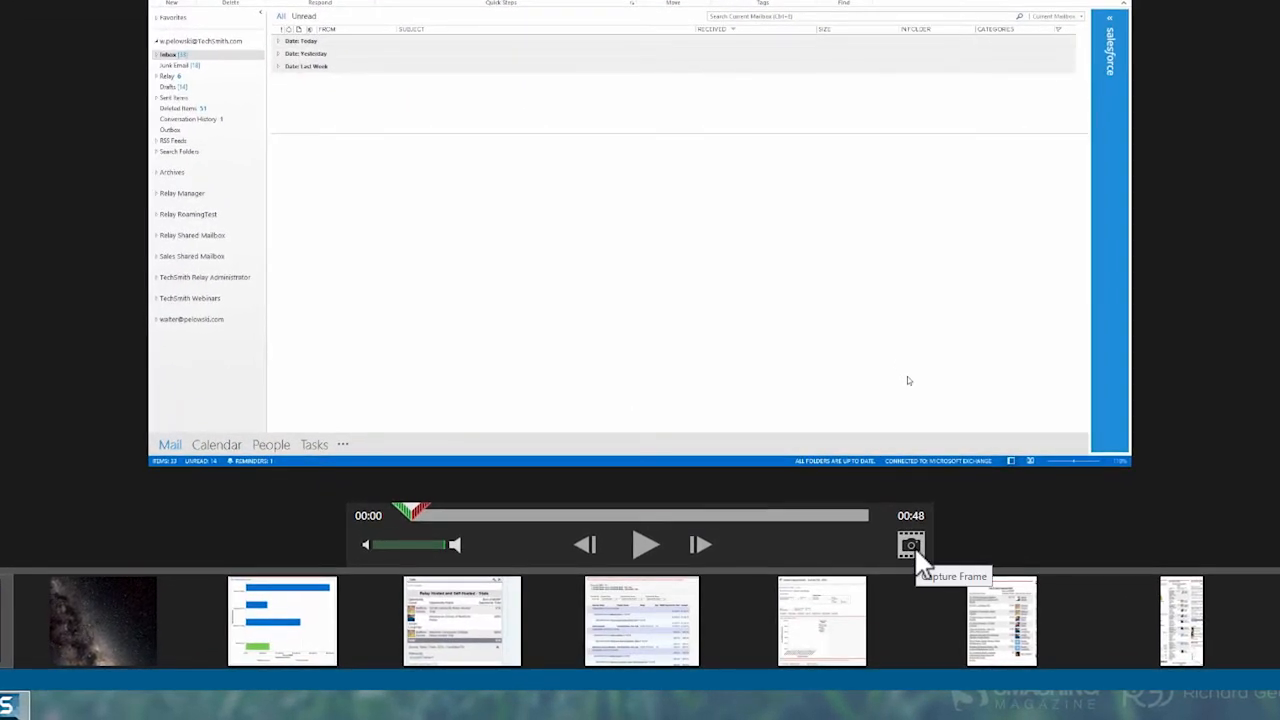
Capture the video's first frame as an image and share it to the Word document
{"action": "left_click", "coordinate": [911, 546]}
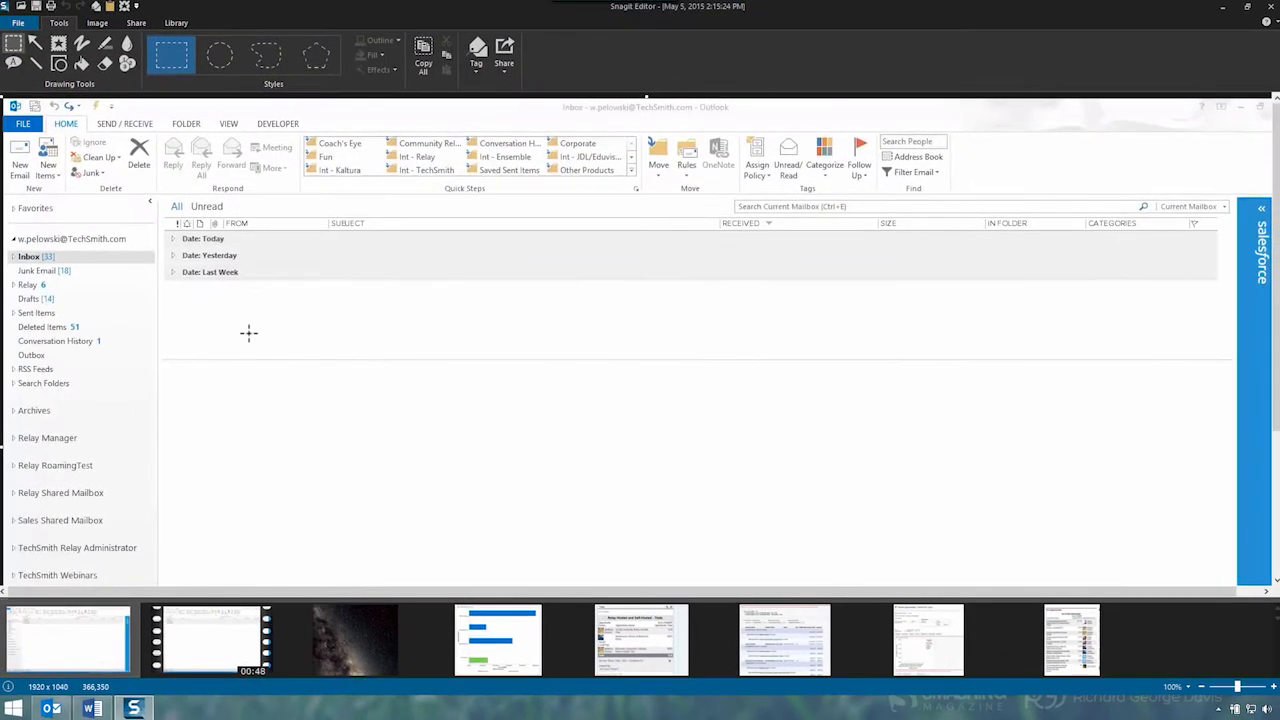
{"action": "left_click", "coordinate": [512, 64]}
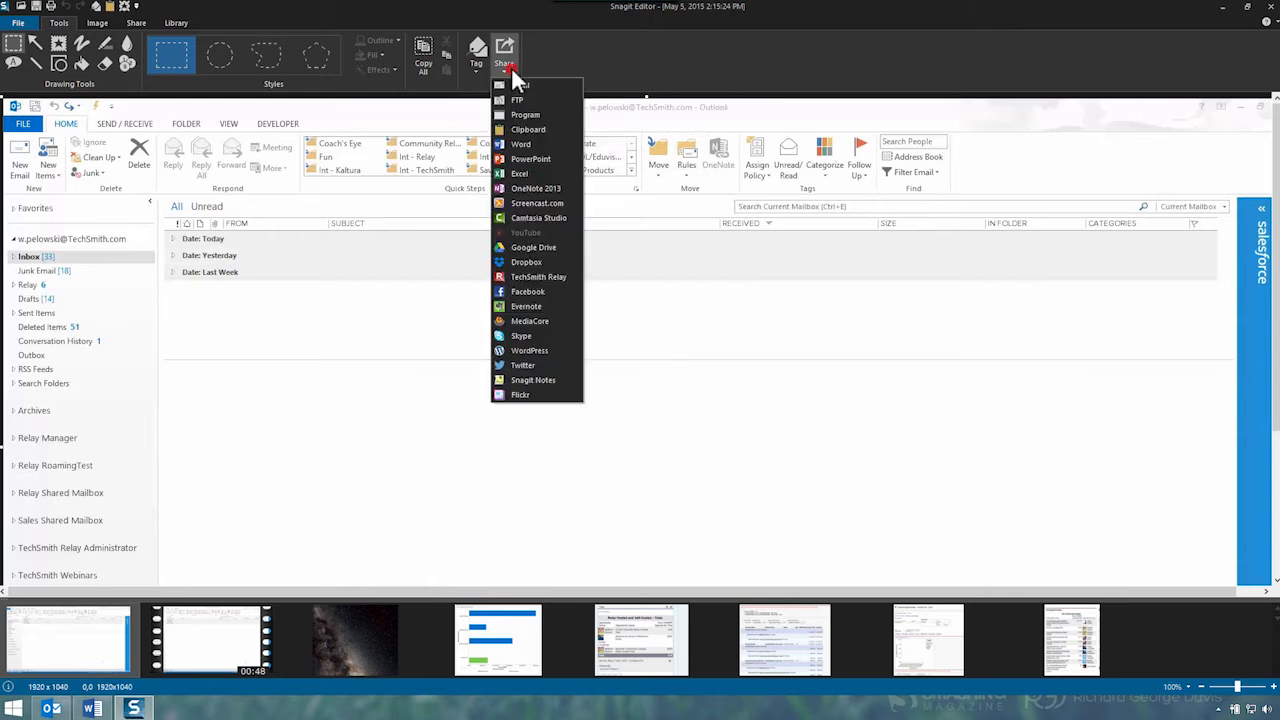
{"action": "left_click", "coordinate": [523, 146]}
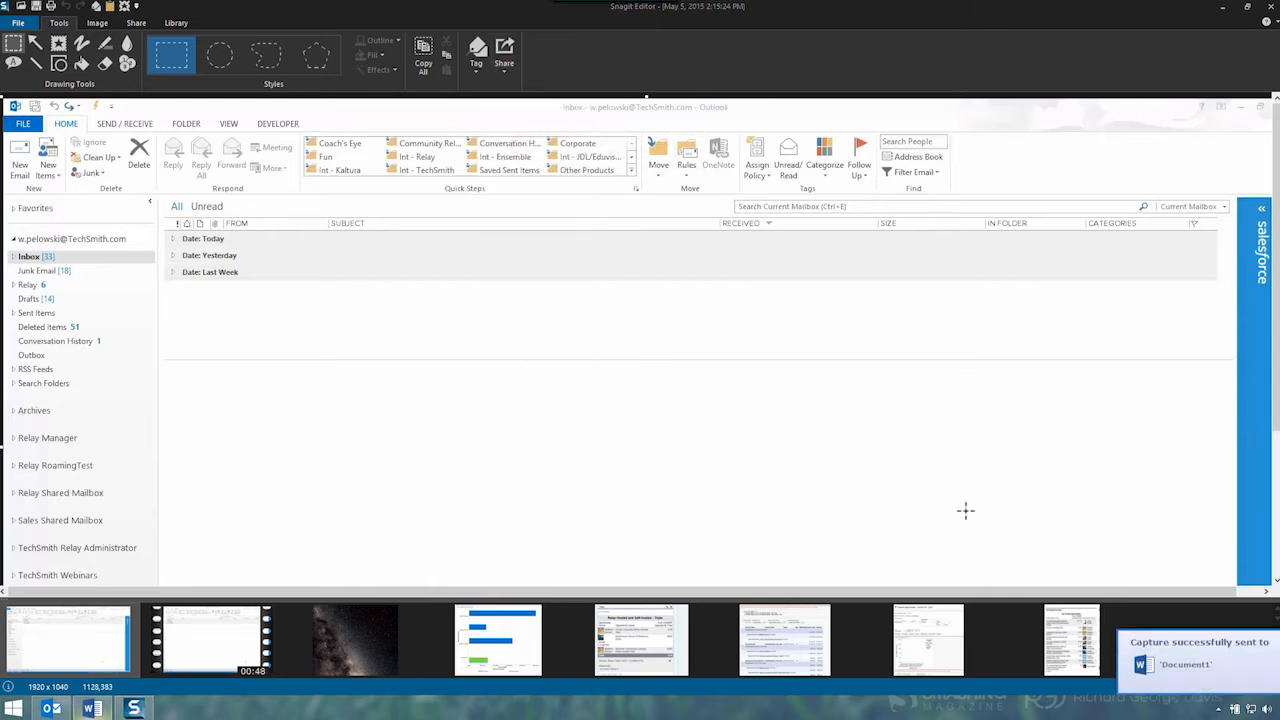
{"action": "left_click", "coordinate": [1198, 666]}
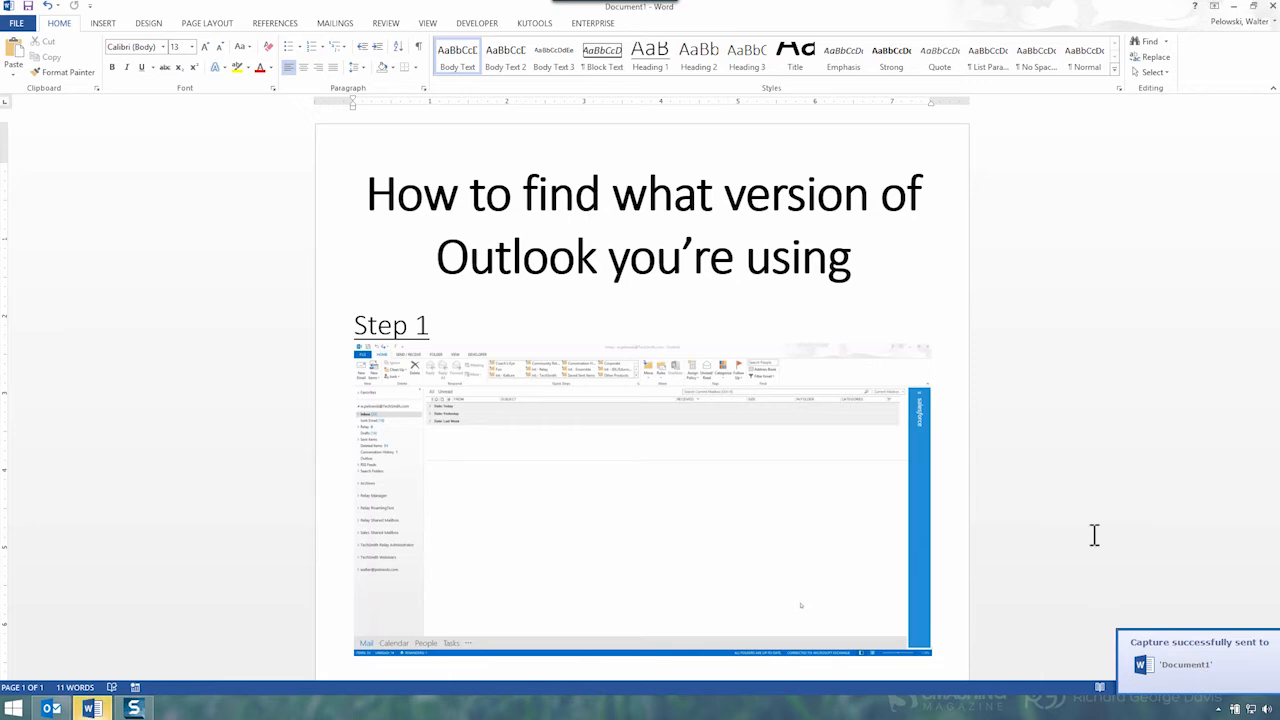
Format the 'Step 2' line below the screenshot as Heading 1
{"action": "scroll", "coordinate": [1081, 575], "scroll_direction": "down", "scroll_amount": 1}
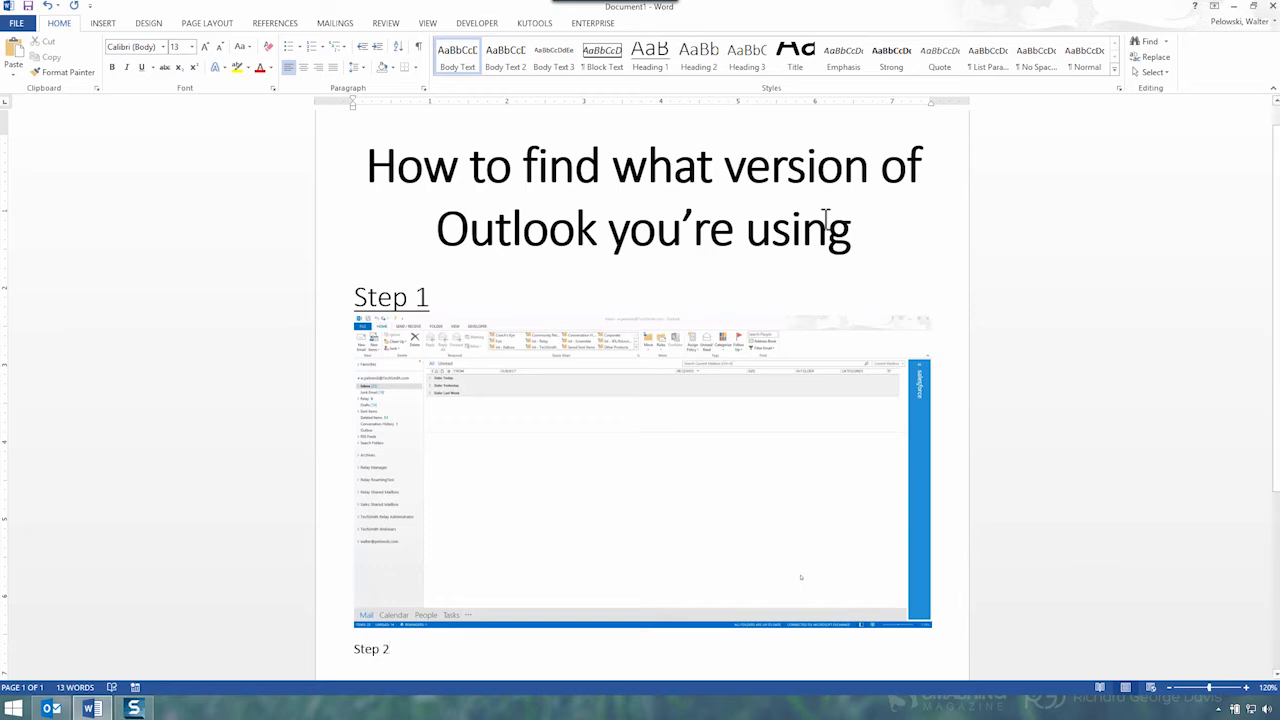
{"action": "left_click", "coordinate": [650, 58]}
{"action": "scroll", "coordinate": [694, 23], "scroll_direction": "down", "scroll_amount": 2}
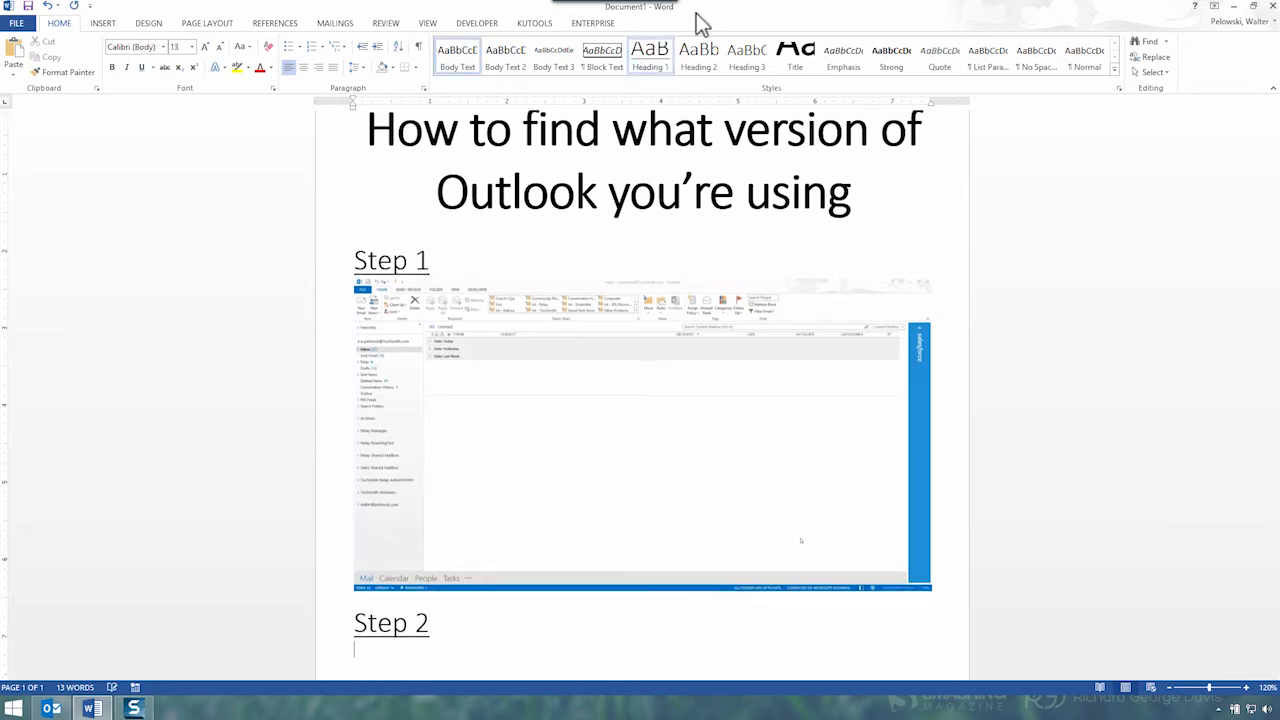
Capture the video frame at 00:18 showing Account Information and share it to Word
{"action": "scroll", "coordinate": [1171, 23], "scroll_direction": "up", "scroll_amount": 1}
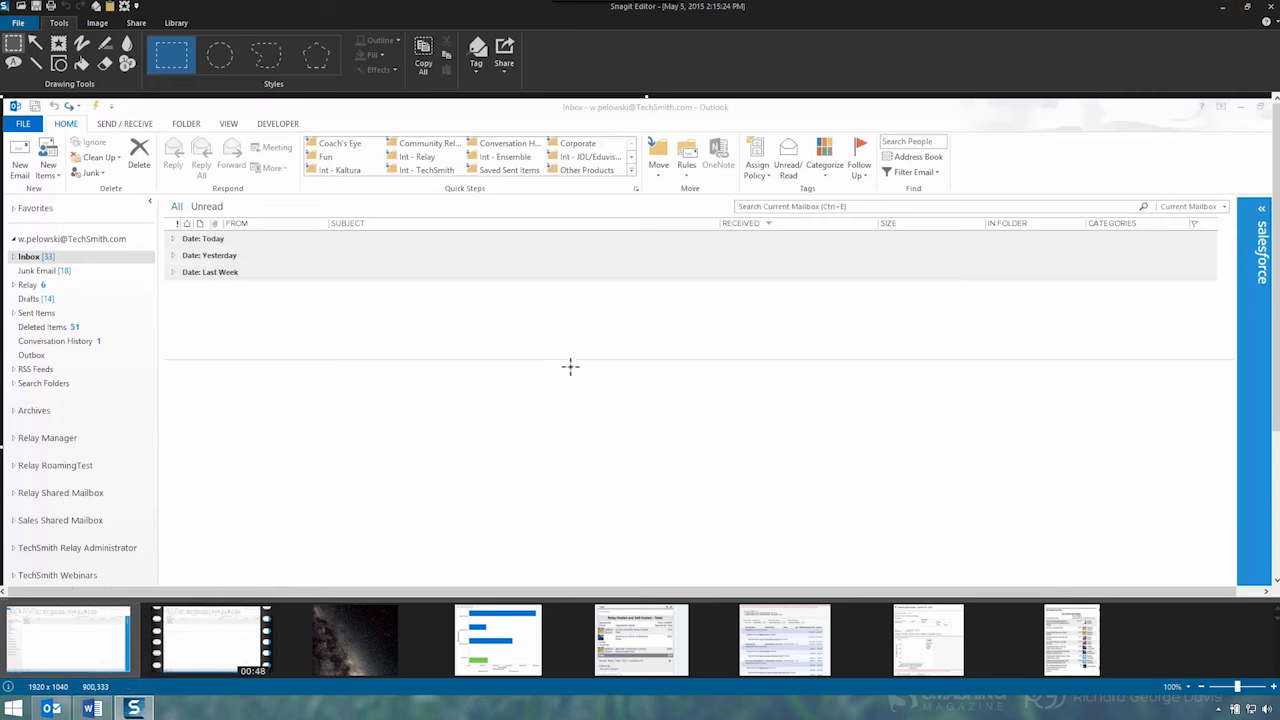
{"action": "left_click", "coordinate": [250, 632]}
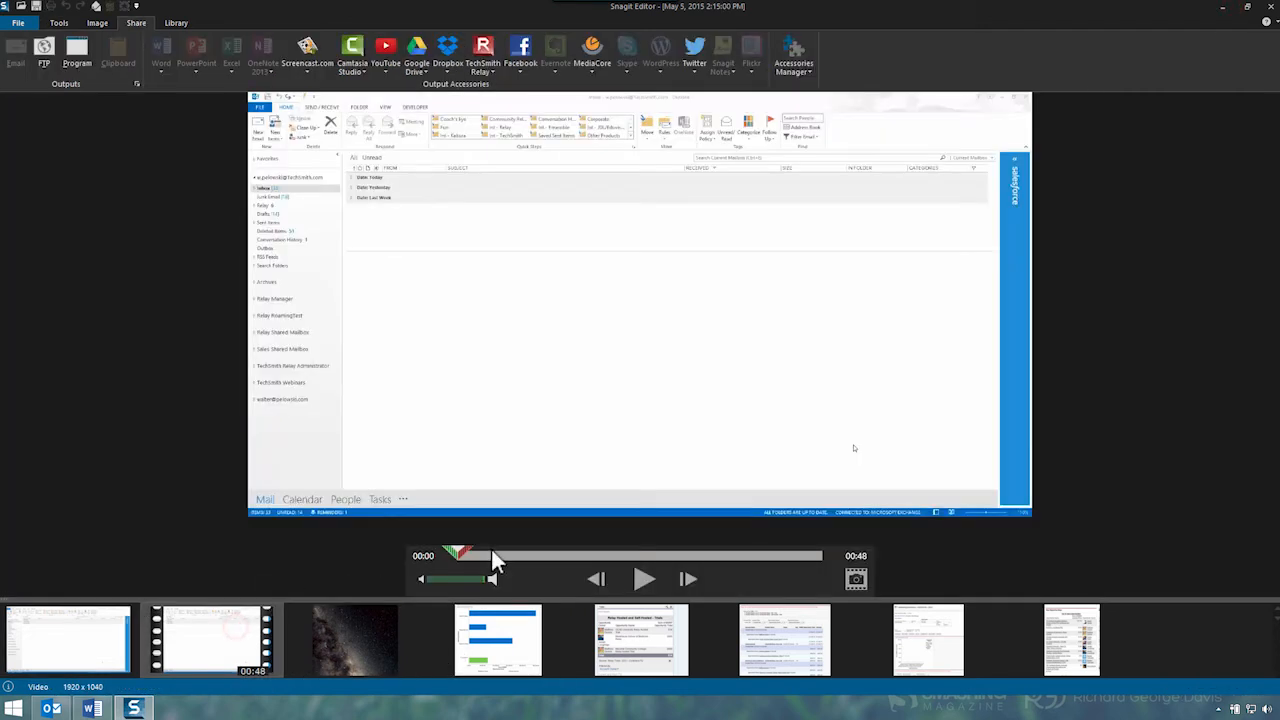
{"action": "left_click_drag", "start_coordinate": [514, 556], "coordinate": [601, 557]}
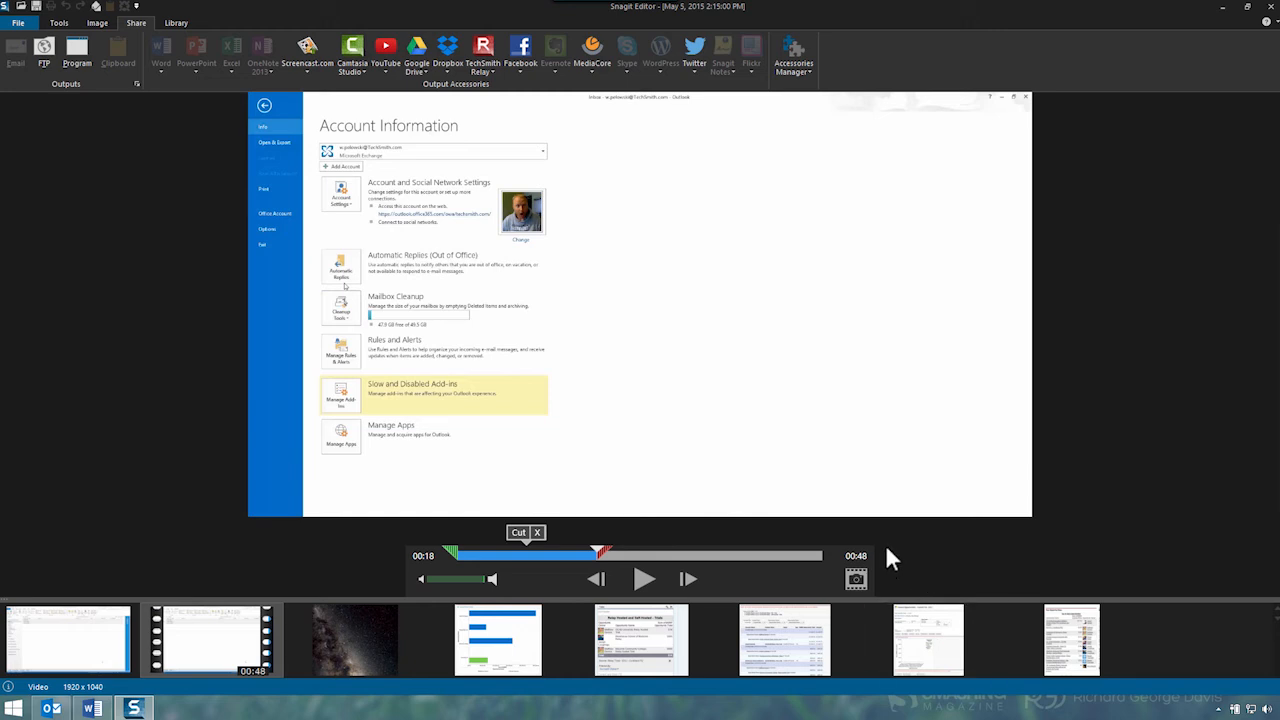
{"action": "left_click", "coordinate": [857, 579]}
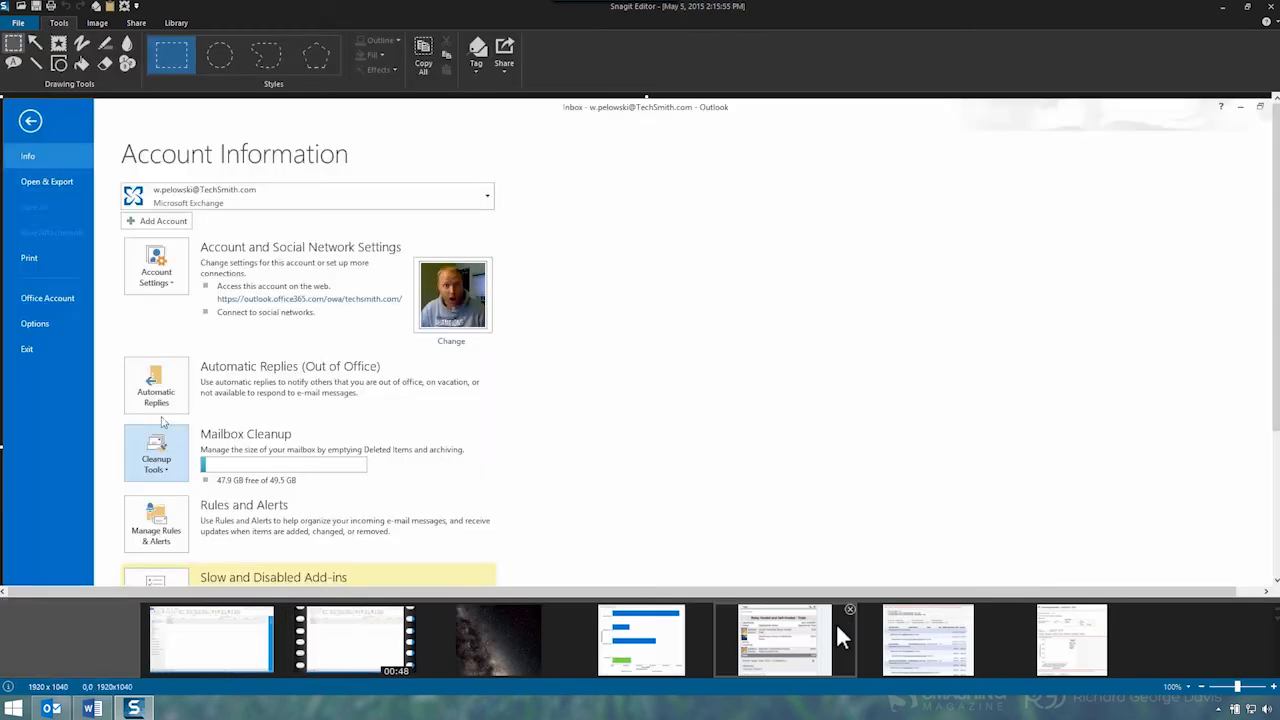
{"action": "left_click", "coordinate": [508, 50]}
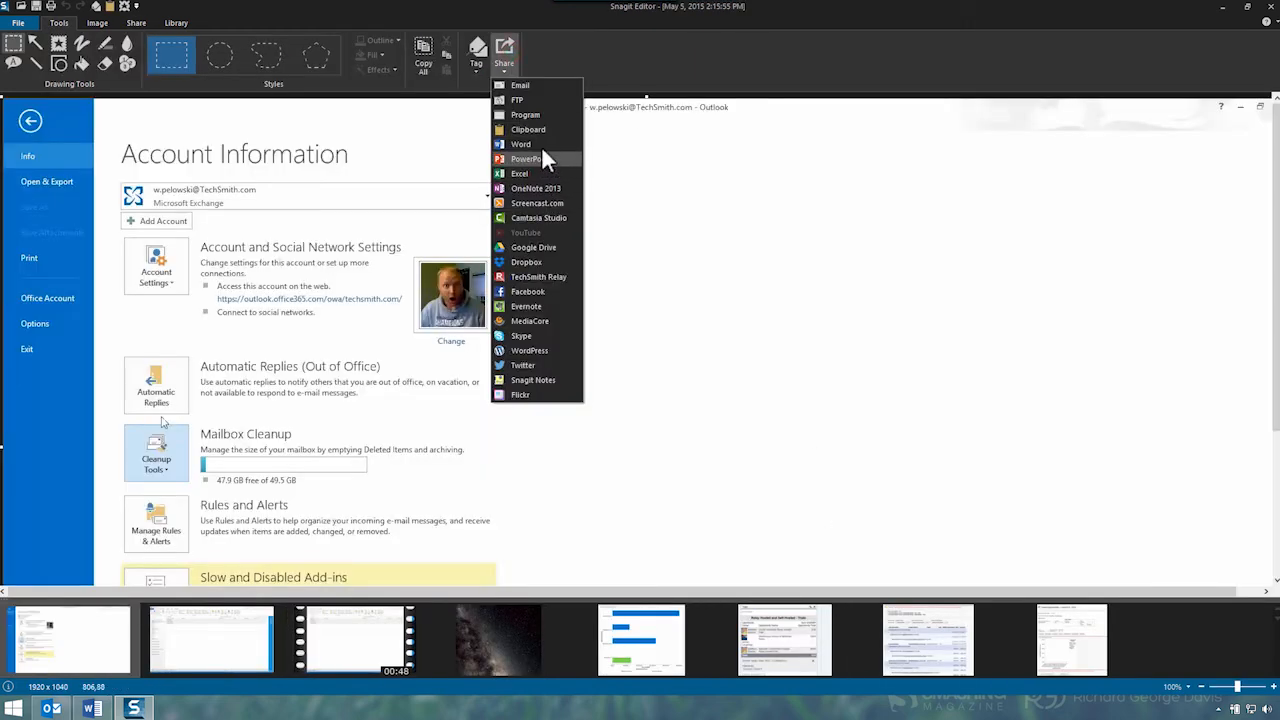
{"action": "left_click", "coordinate": [541, 145]}
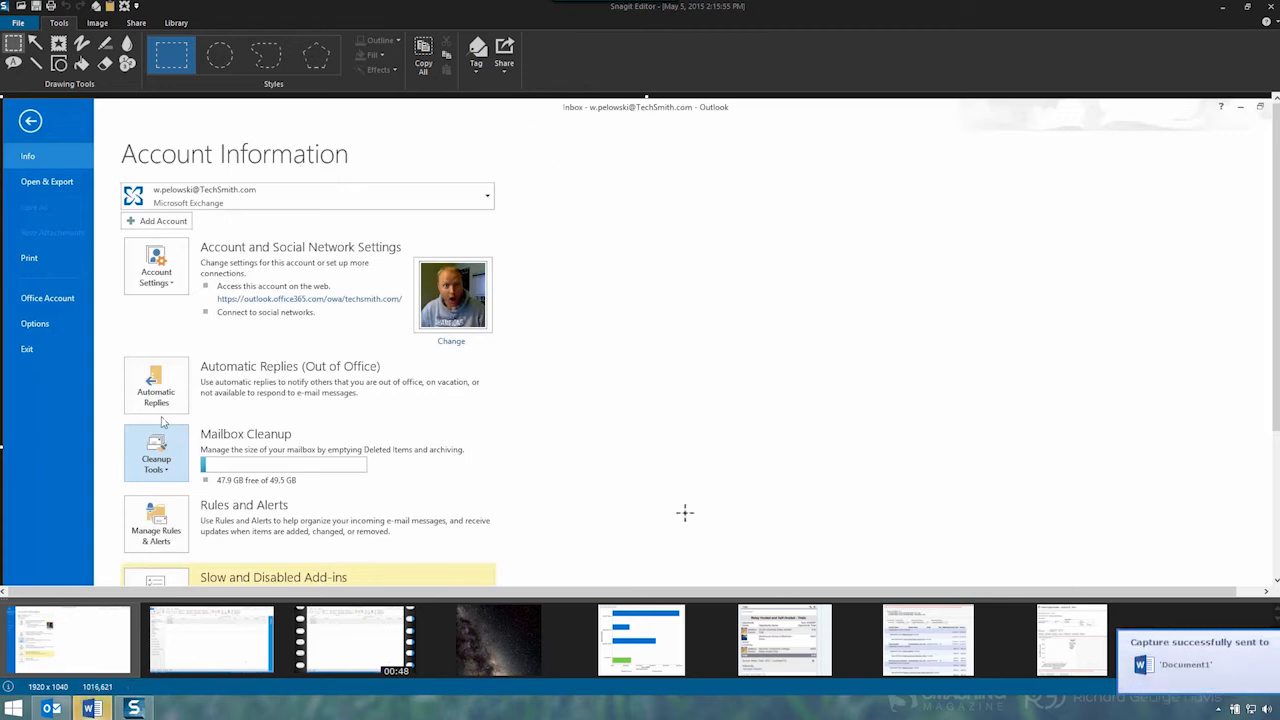
Capture the video frame at 00:29 showing the Office Account page and share it to Word
{"action": "left_click", "coordinate": [362, 641]}
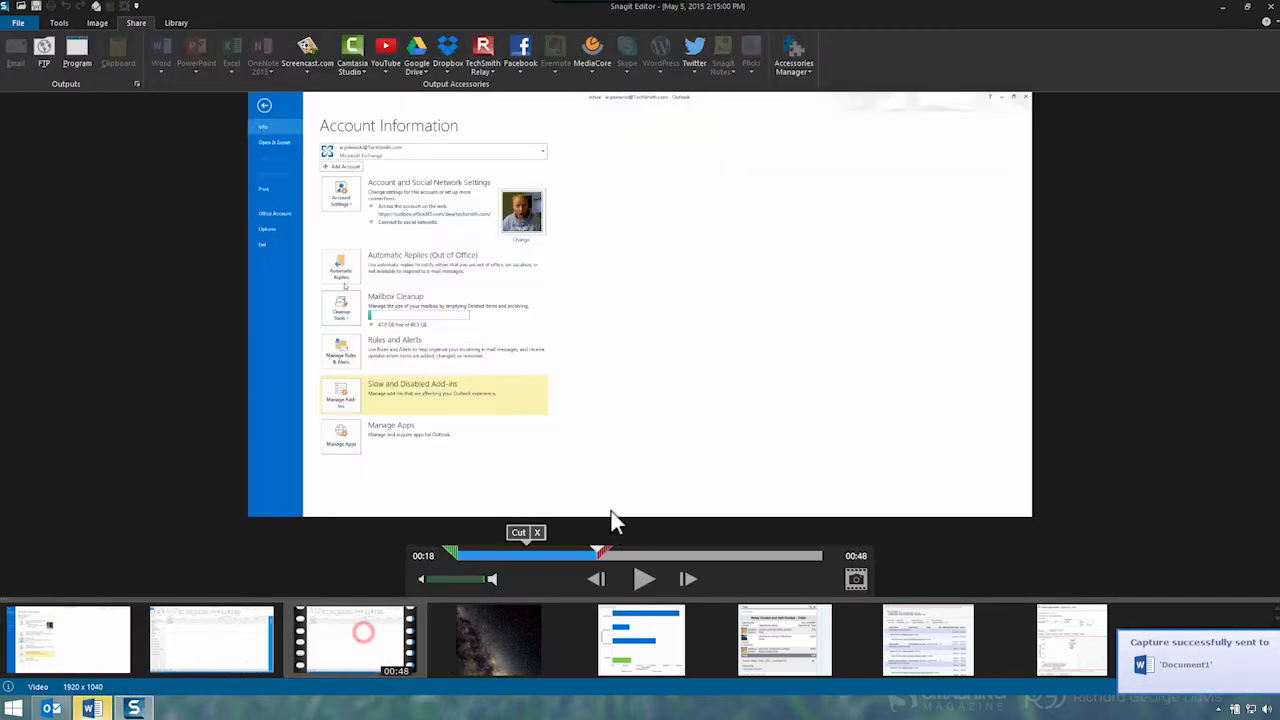
{"action": "left_click_drag", "start_coordinate": [602, 556], "coordinate": [688, 564]}
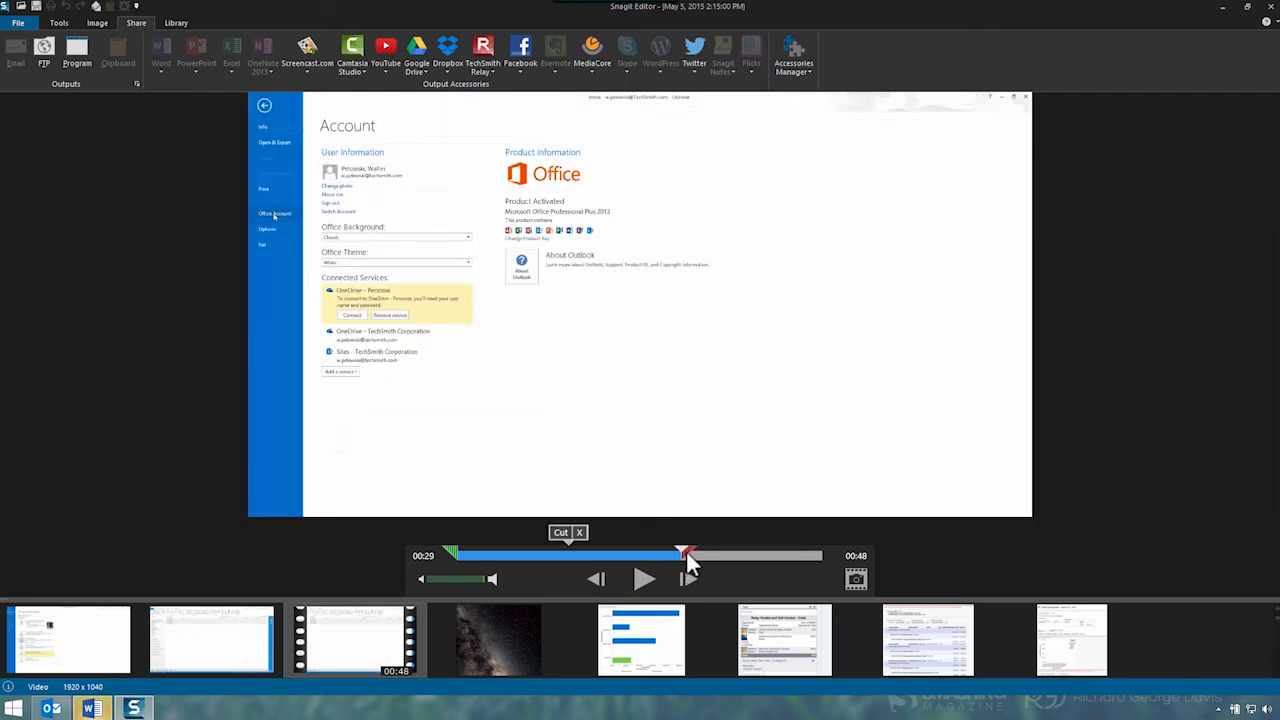
{"action": "left_click", "coordinate": [855, 580]}
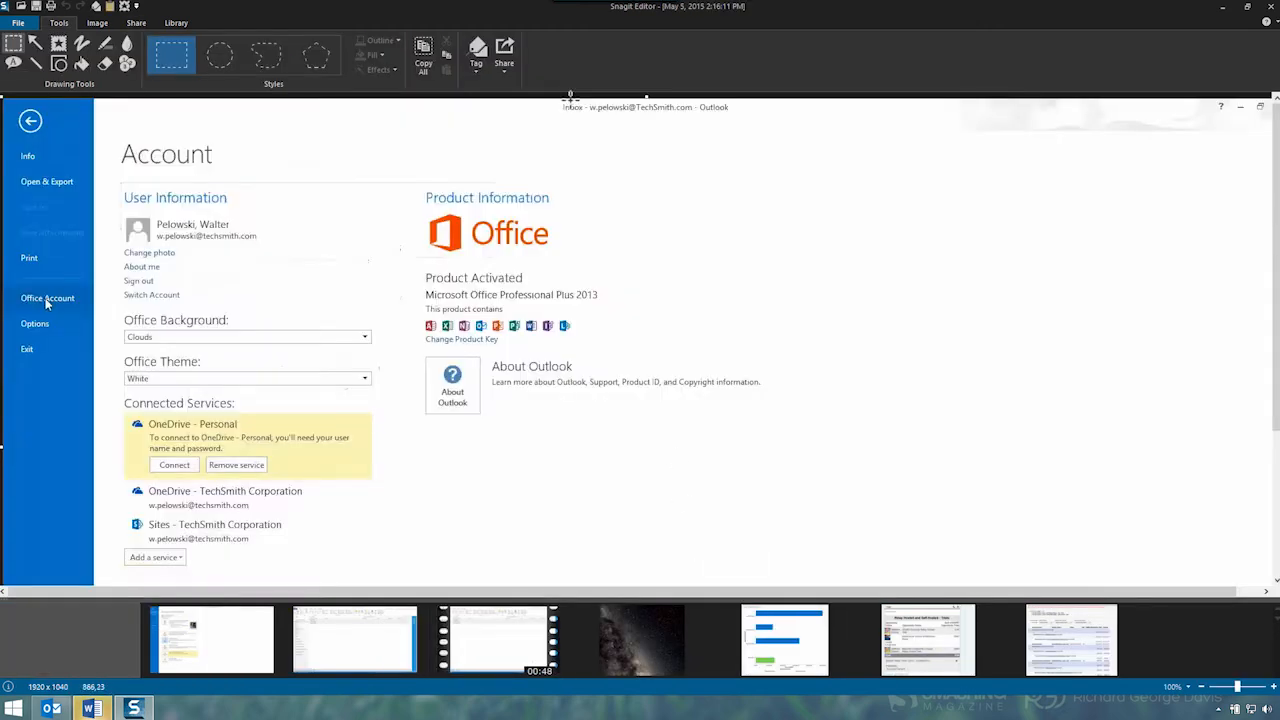
{"action": "left_click", "coordinate": [511, 55]}
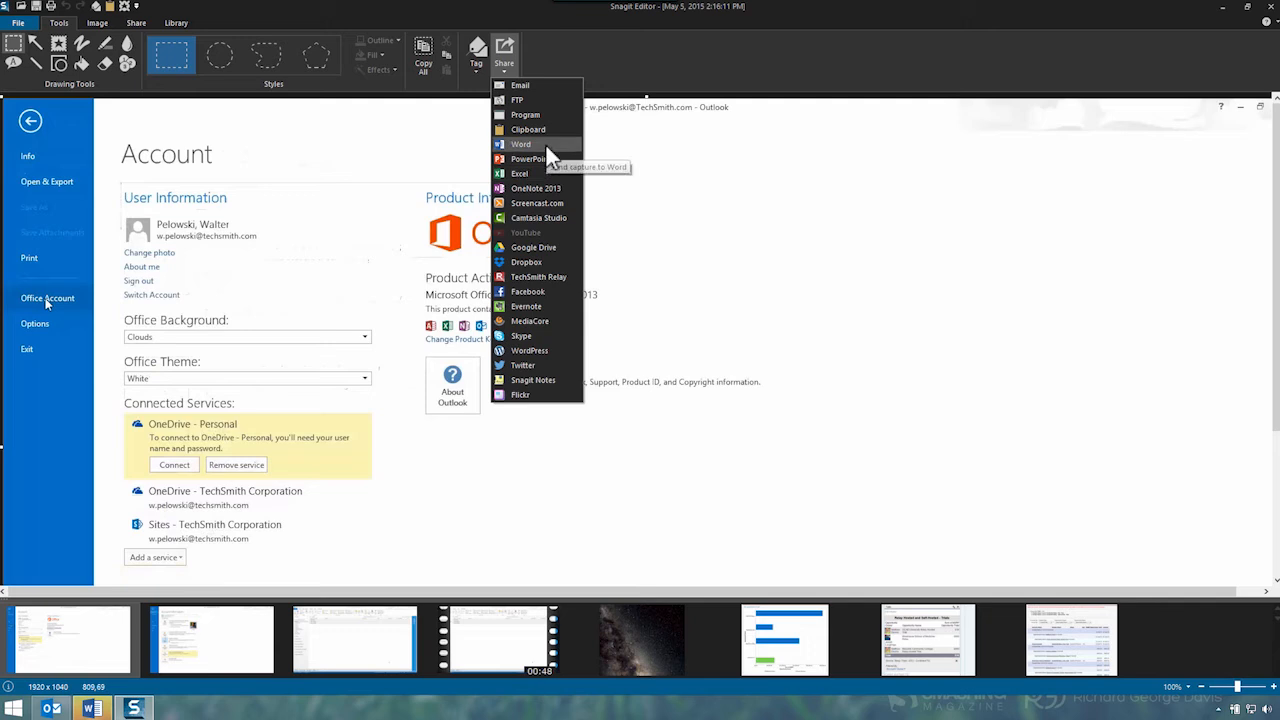
{"action": "left_click", "coordinate": [545, 145]}
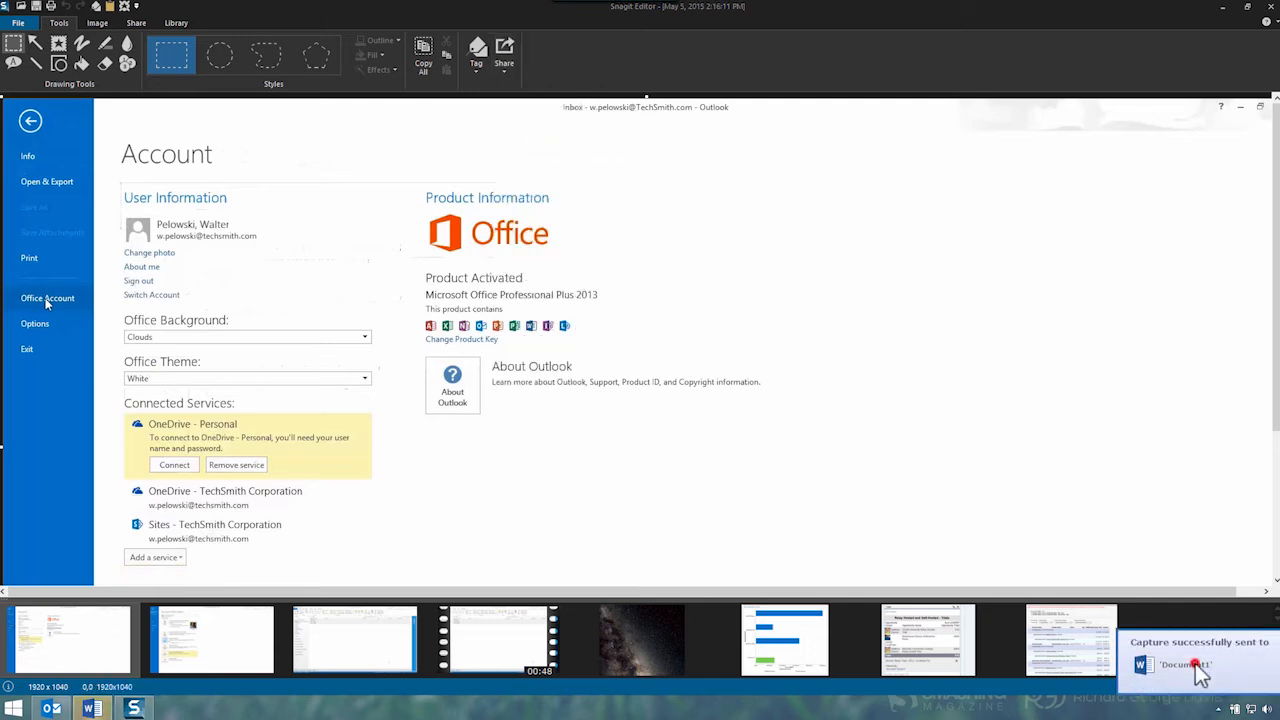
Add a 'Step 3' heading in Heading 1 style above the Office Account screenshot in Word
{"action": "left_click", "coordinate": [1195, 665]}
{"action": "left_click", "coordinate": [814, 289]}
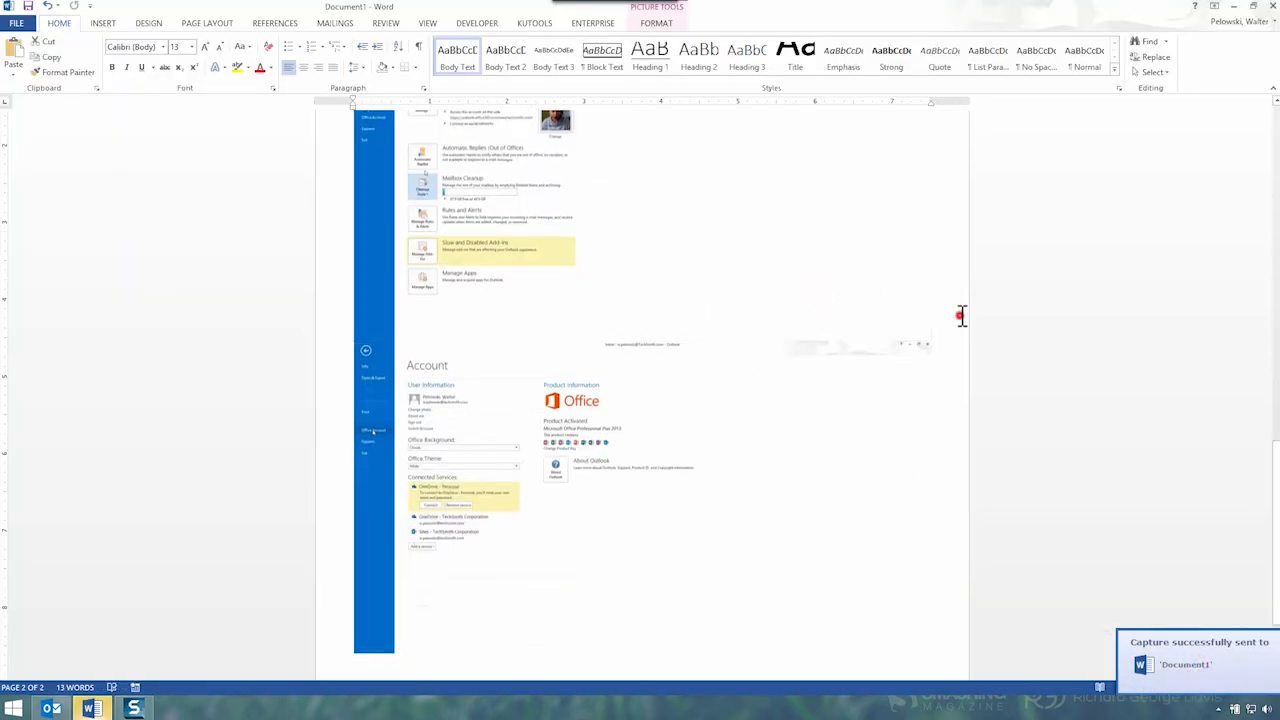
{"action": "left_click", "coordinate": [960, 316]}
{"action": "type", "text": "Step 3"}
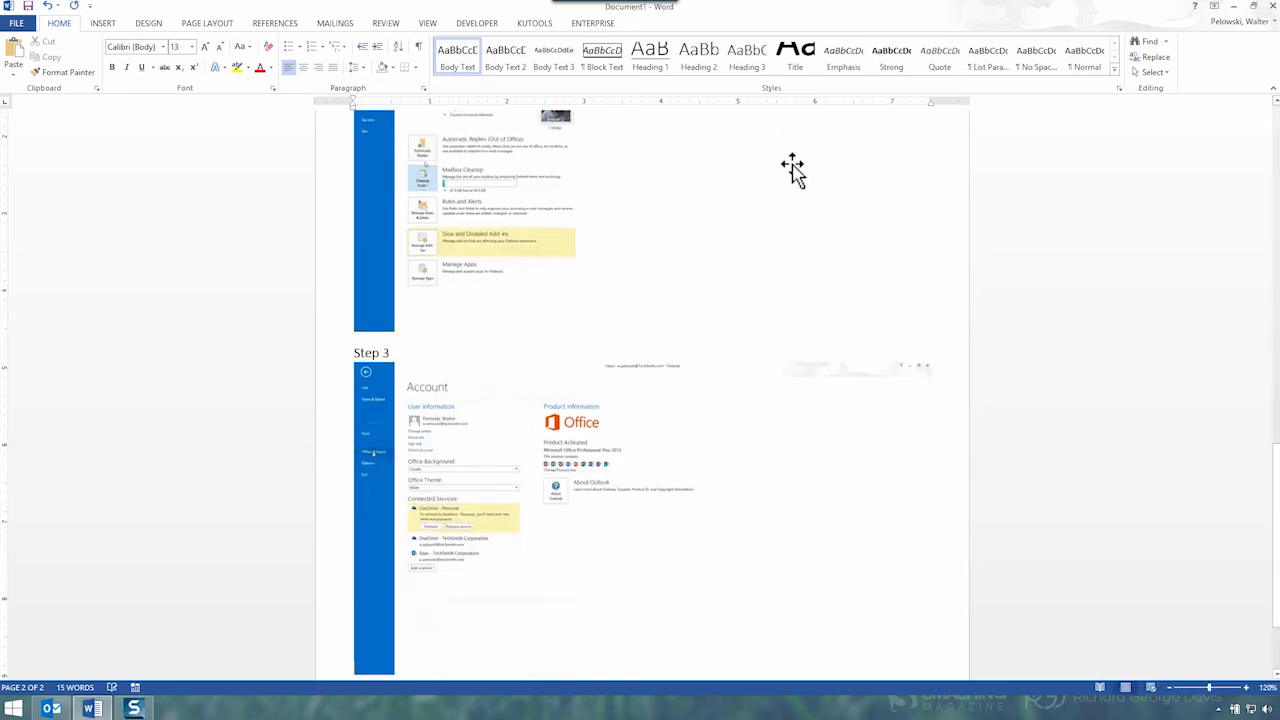
{"action": "left_click", "coordinate": [655, 60]}
{"action": "scroll", "coordinate": [886, 409], "scroll_direction": "up", "scroll_amount": 2}
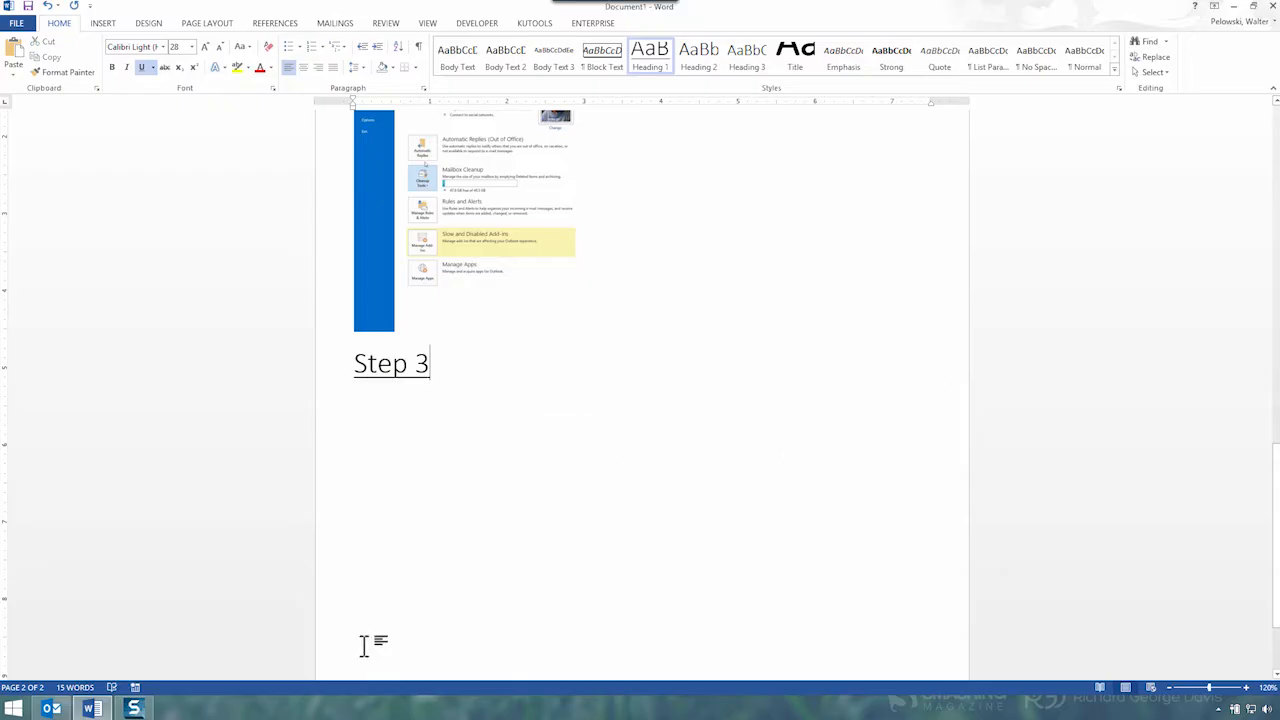
Switch to the Snagit Editor showing the Office Account capture
{"action": "left_click", "coordinate": [133, 708]}
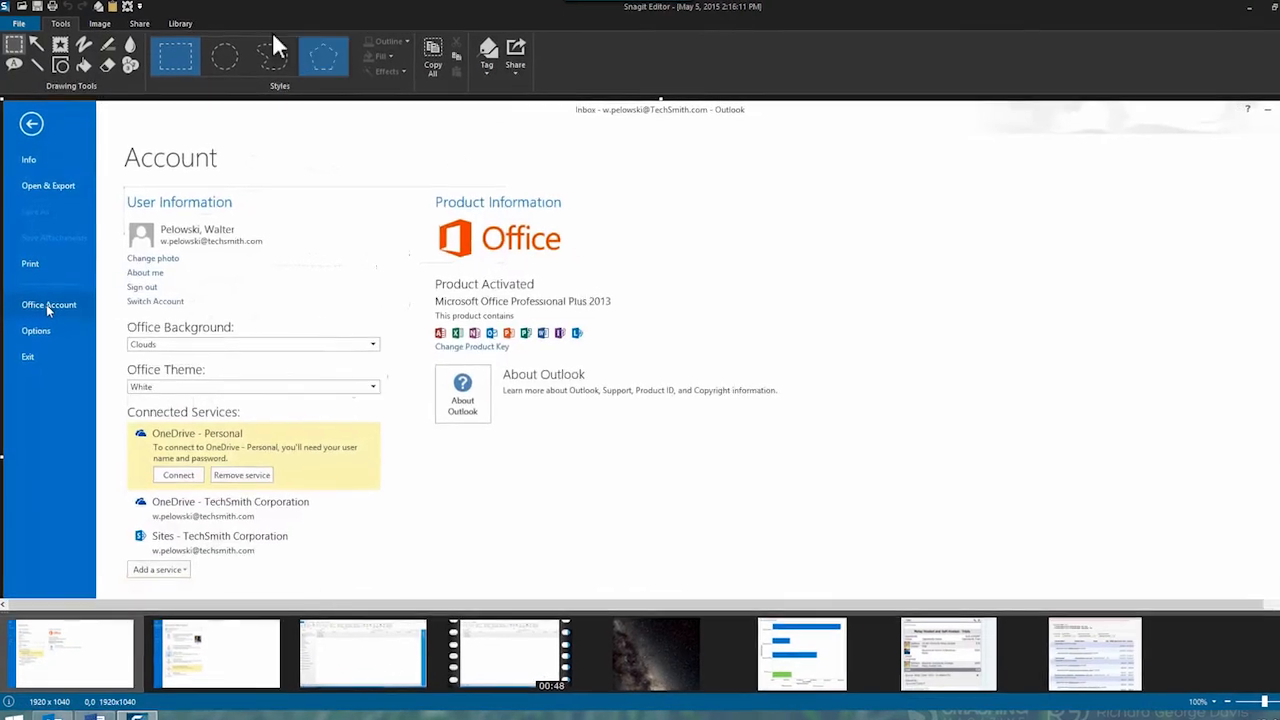
{"action": "left_click", "coordinate": [107, 44]}
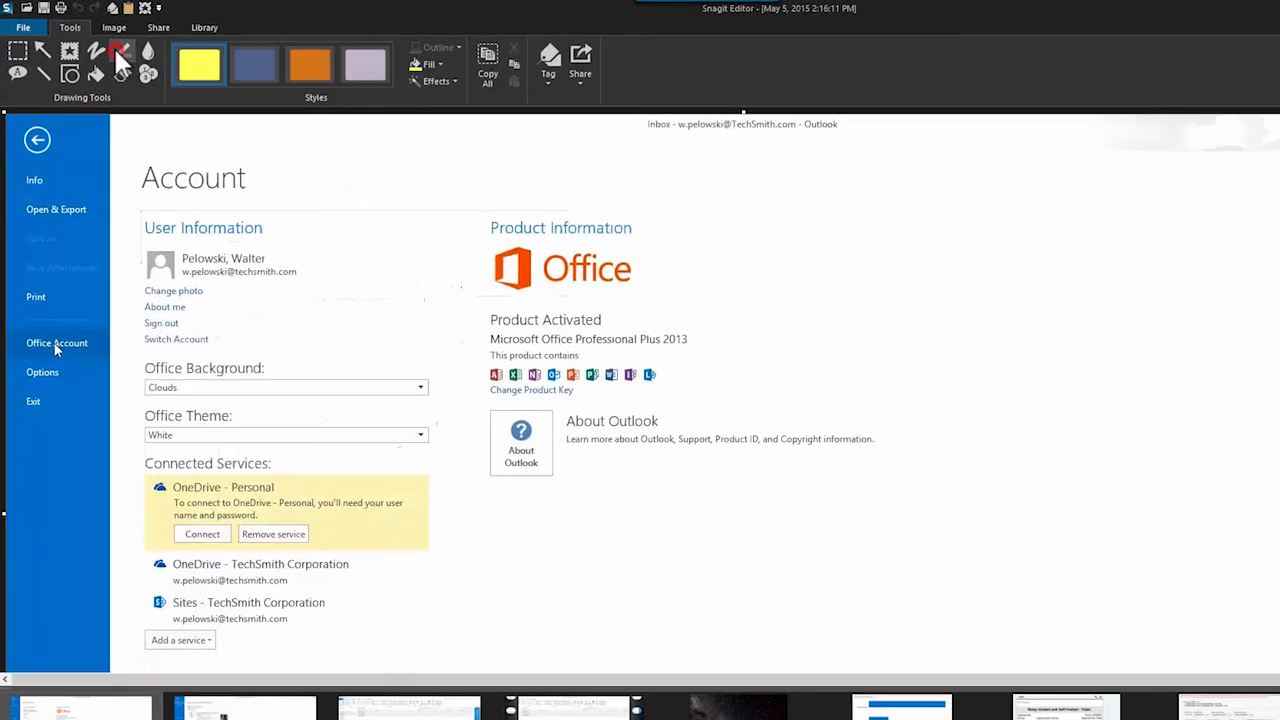
{"action": "left_click_drag", "start_coordinate": [481, 399], "coordinate": [920, 481]}
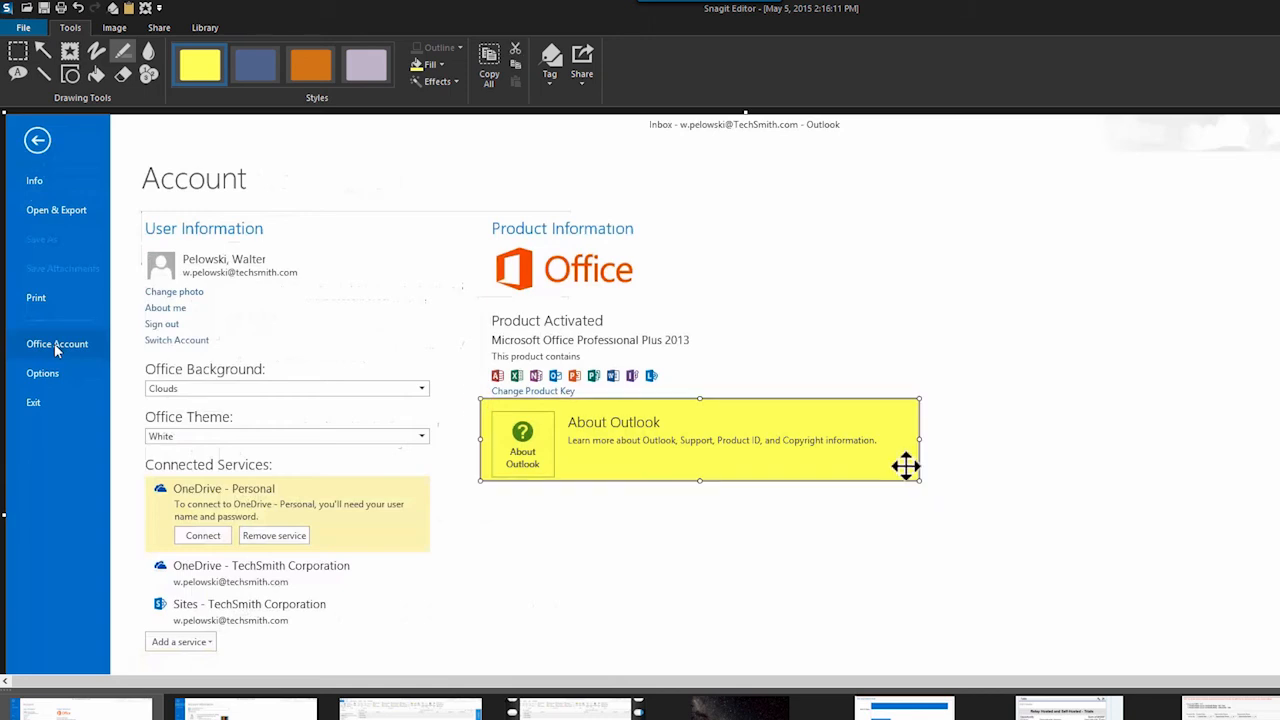
{"action": "key", "text": "ctrl+z"}
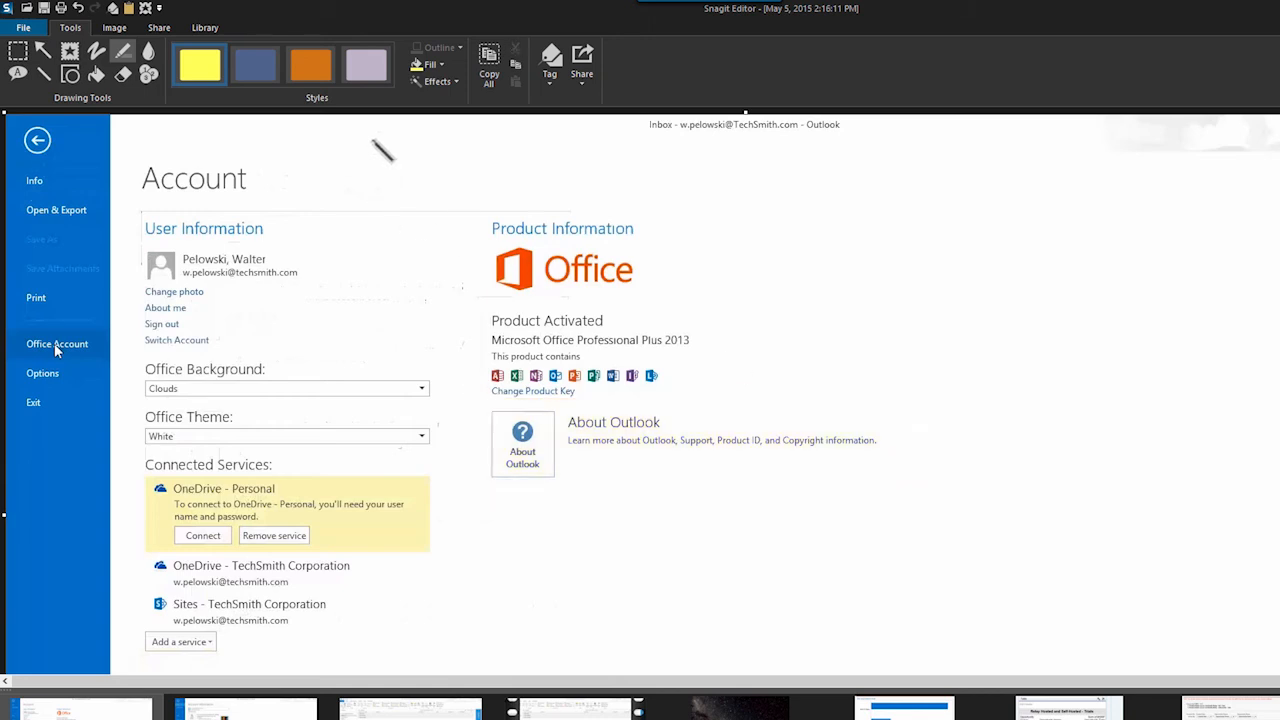
Draw a yellow rectangle outline around the About Outlook section of the capture
{"action": "left_click", "coordinate": [75, 79]}
{"action": "left_click_drag", "start_coordinate": [483, 403], "coordinate": [947, 490]}
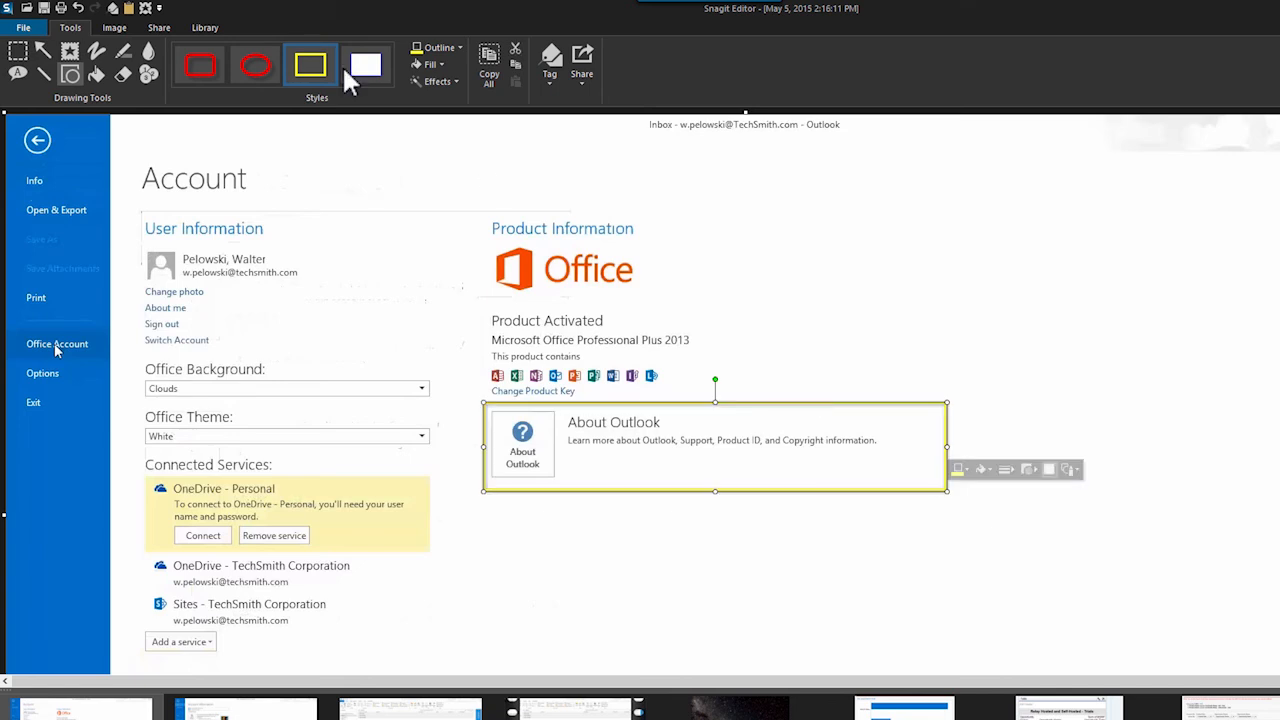
Add a yellow callout reading 'Click here' pointing at the About Outlook button
{"action": "left_click", "coordinate": [19, 74]}
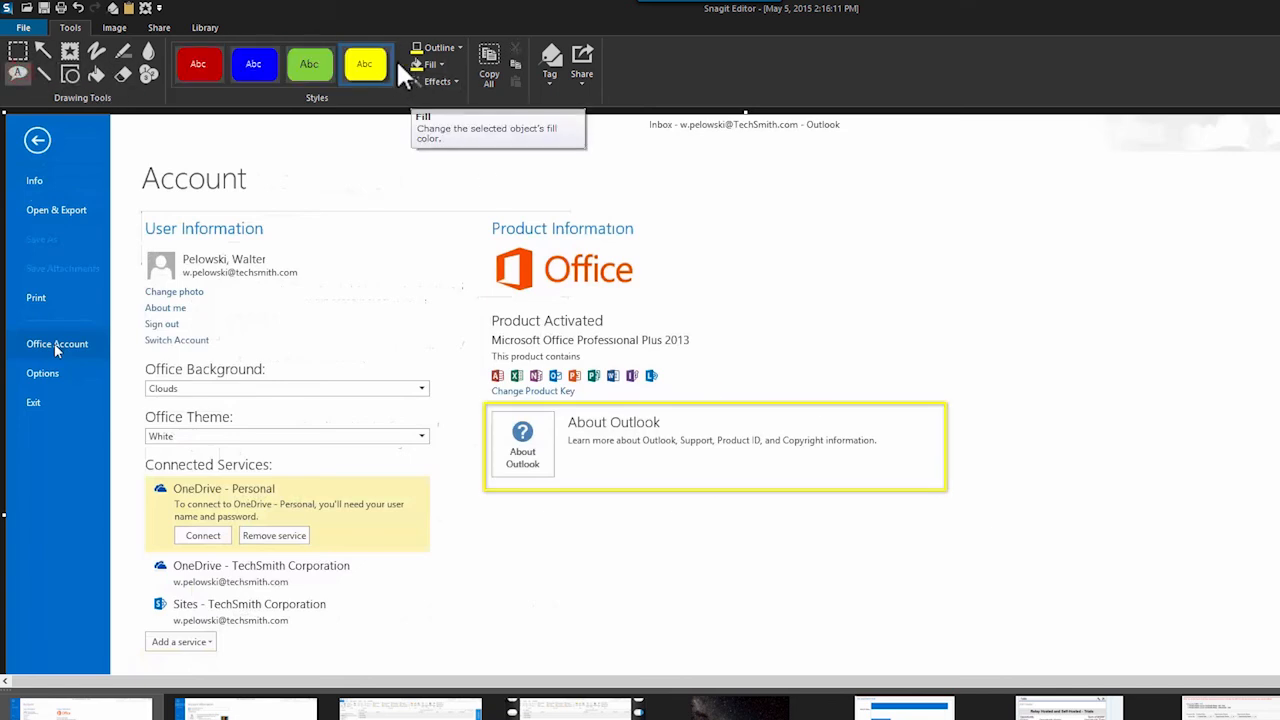
{"action": "left_click_drag", "start_coordinate": [970, 272], "coordinate": [810, 412]}
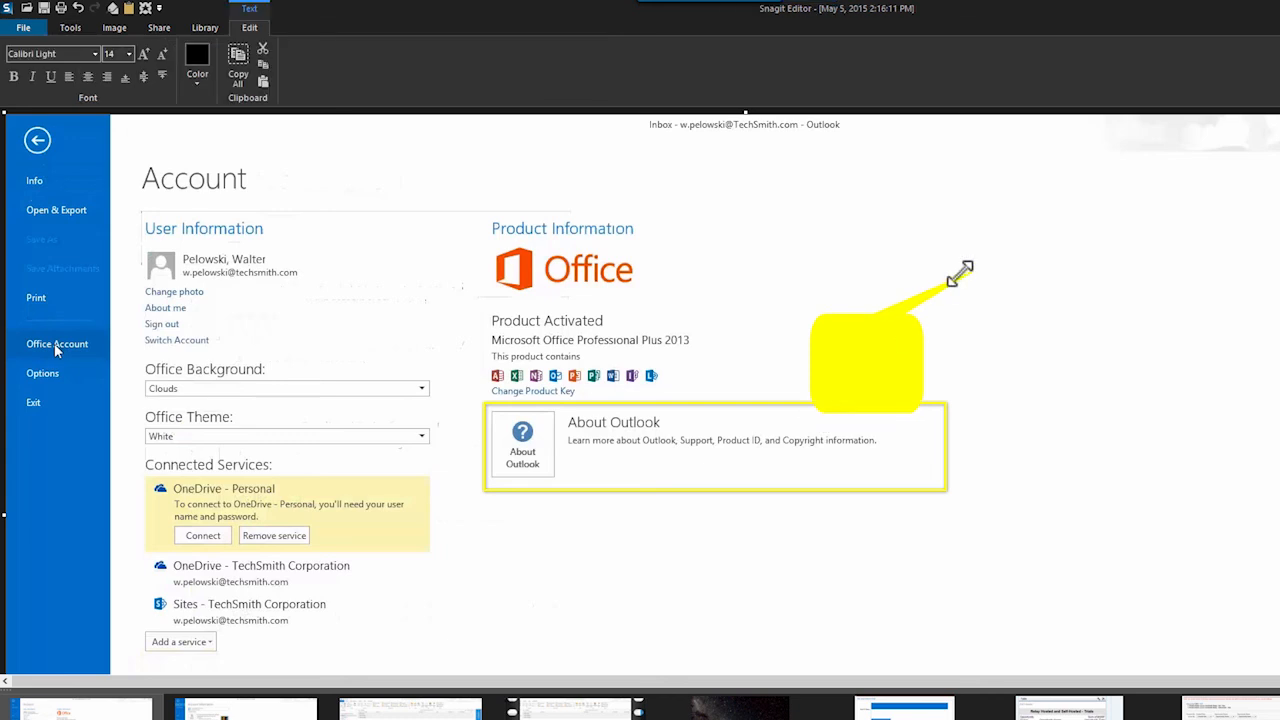
{"action": "left_click_drag", "start_coordinate": [973, 272], "coordinate": [775, 449]}
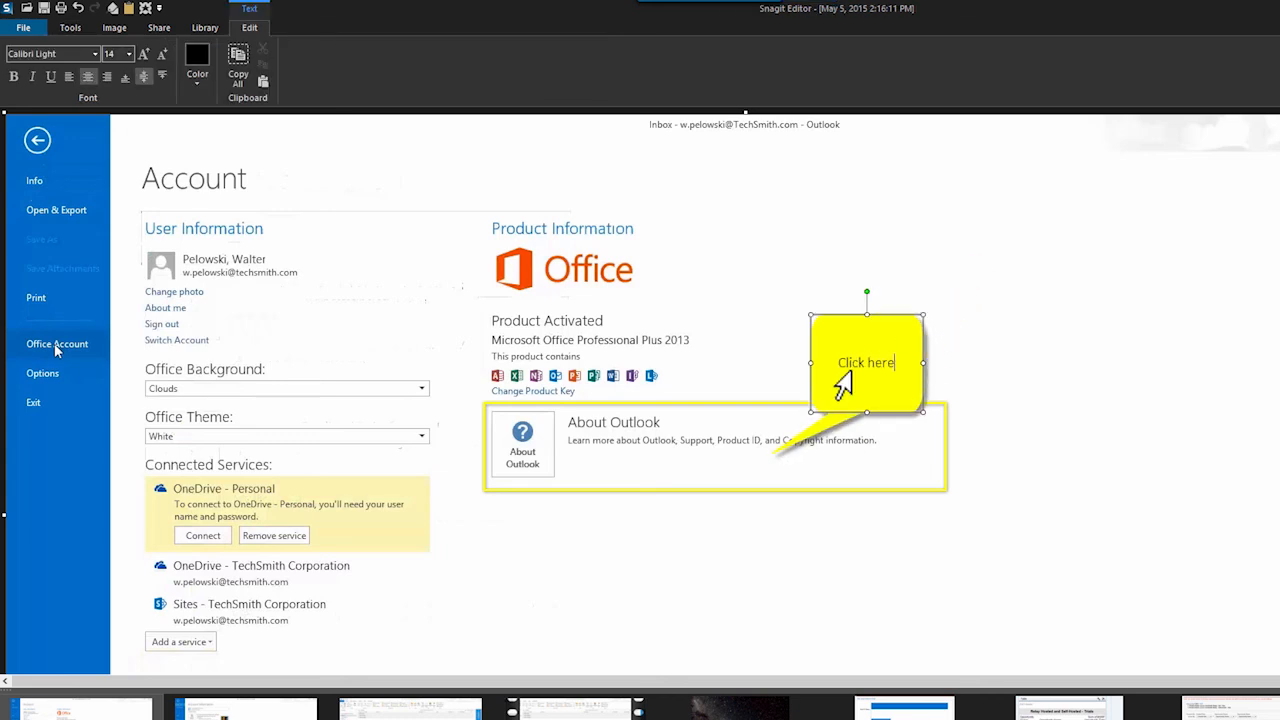
{"action": "left_click", "coordinate": [1190, 335]}
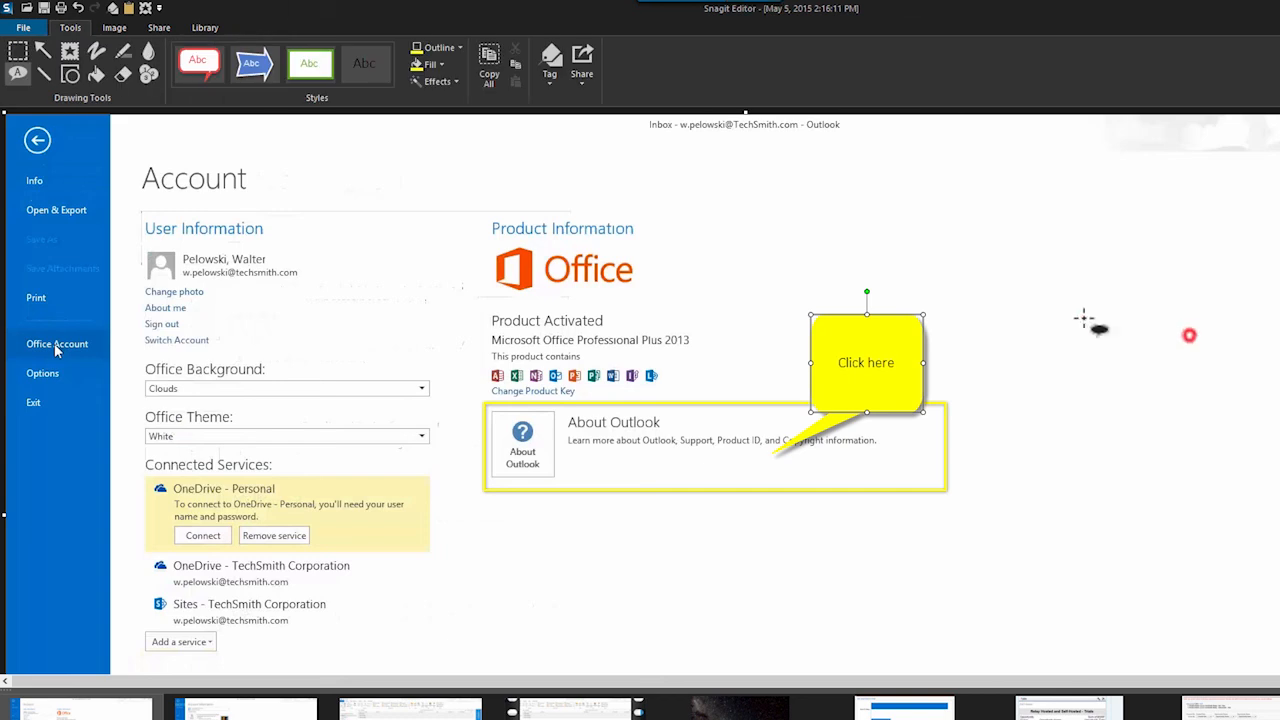
Share the annotated Office Account image to Word
{"action": "left_click", "coordinate": [594, 70]}
{"action": "left_click", "coordinate": [614, 170]}
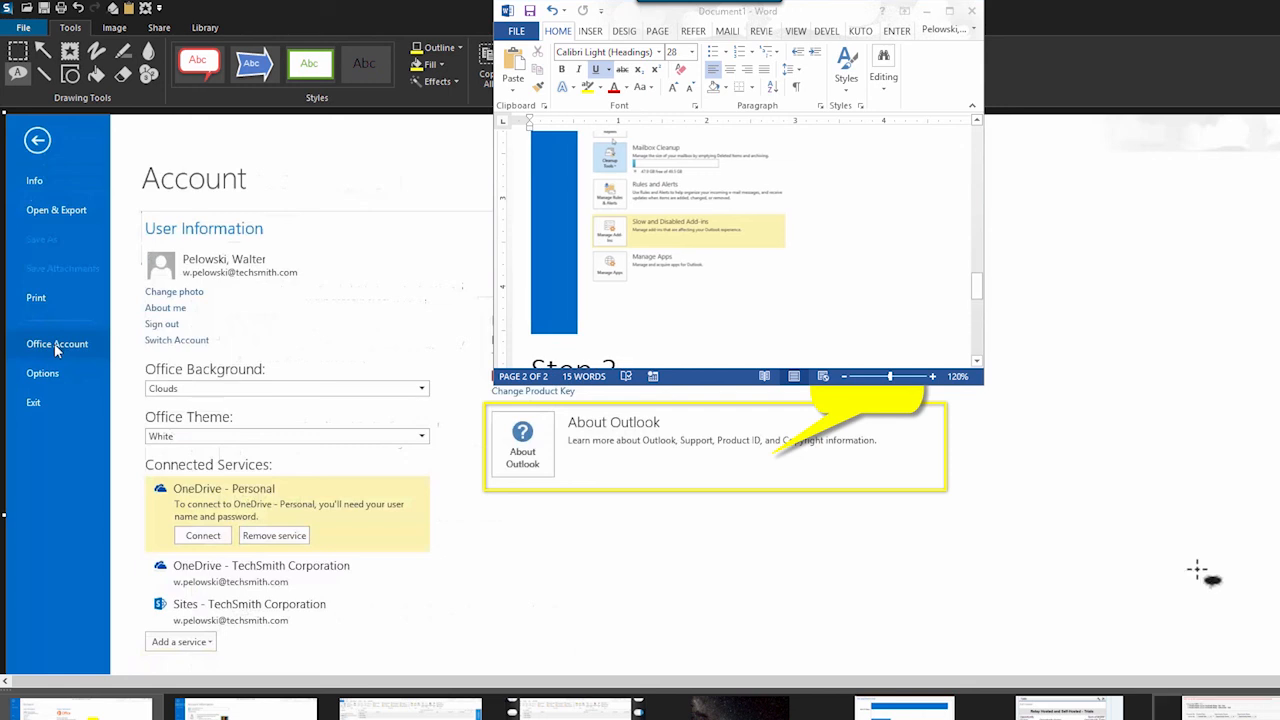
Draw a small yellow callout near the right edge of the capture
{"action": "left_click", "coordinate": [1161, 351]}
{"action": "left_click_drag", "start_coordinate": [1161, 351], "coordinate": [1209, 299]}
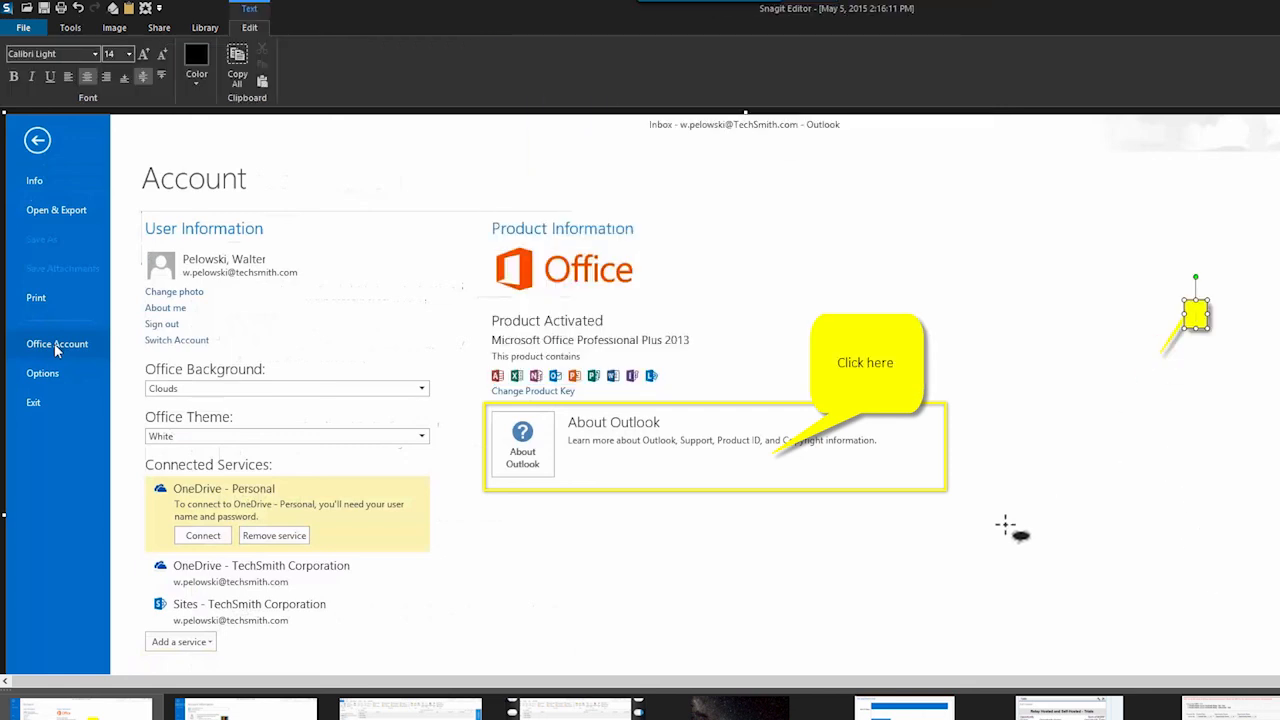